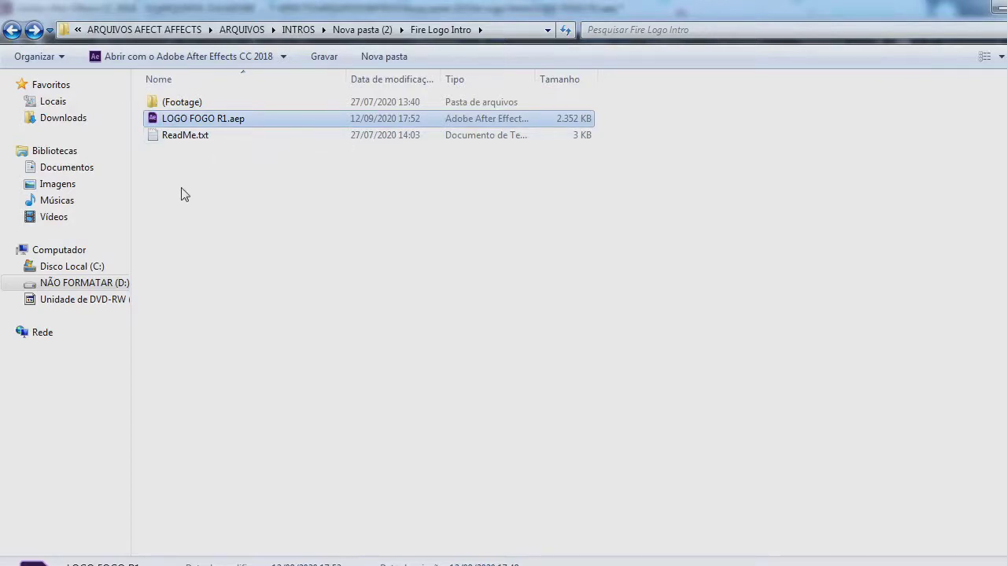
# Drag LOGO FOGO R1.aep from the Fire Logo Intro folder into After Effects' Project panel.
pyautogui.moveTo(207, 119); pyautogui.dragTo(509, 203)
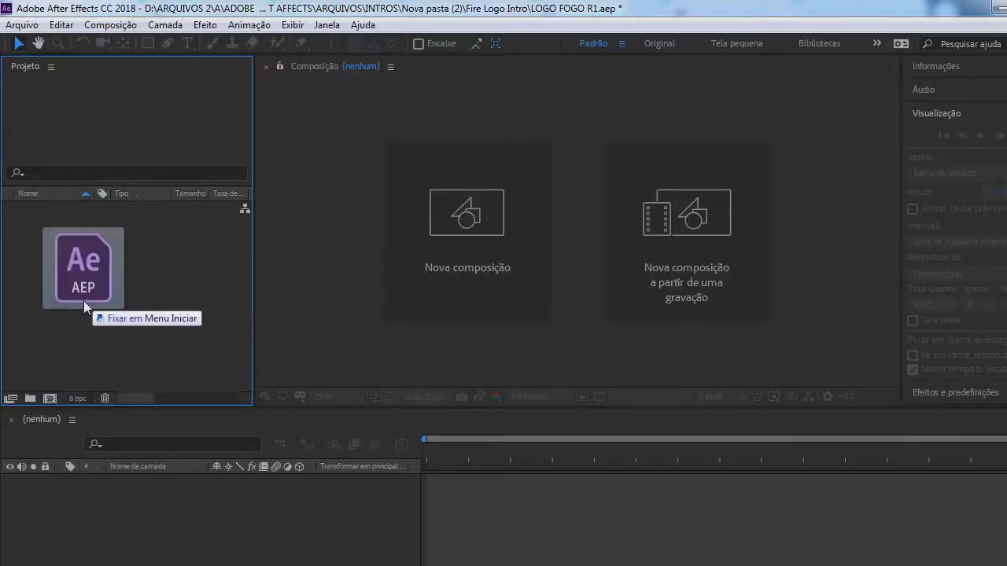
pyautogui.moveTo(510, 202); pyautogui.dragTo(66, 237)
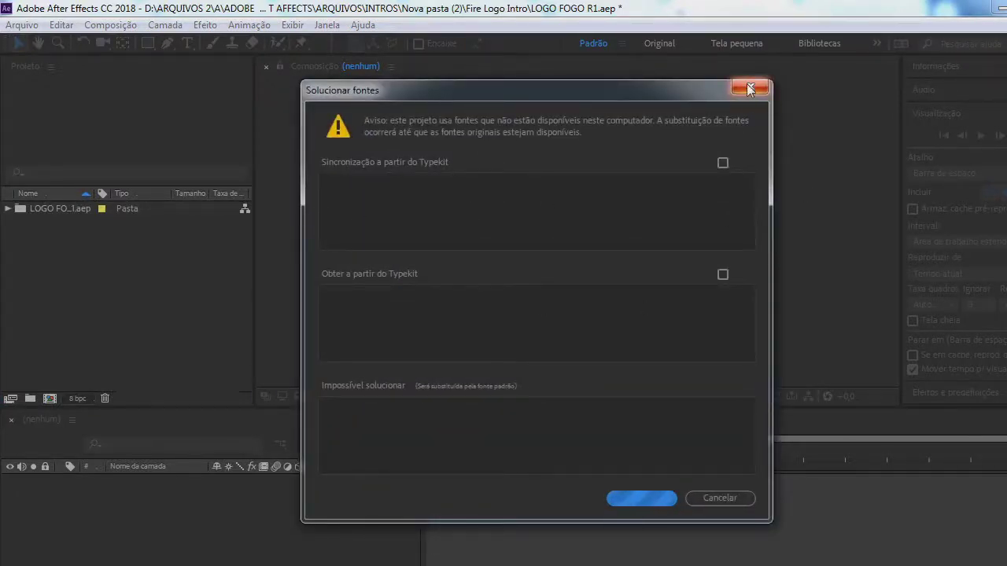
# Dismiss the missing-fonts warning and expand LOGO FOGO R1.aep, Fire Logo Intro.aep and 02. RENDER.
pyautogui.click(748, 89)
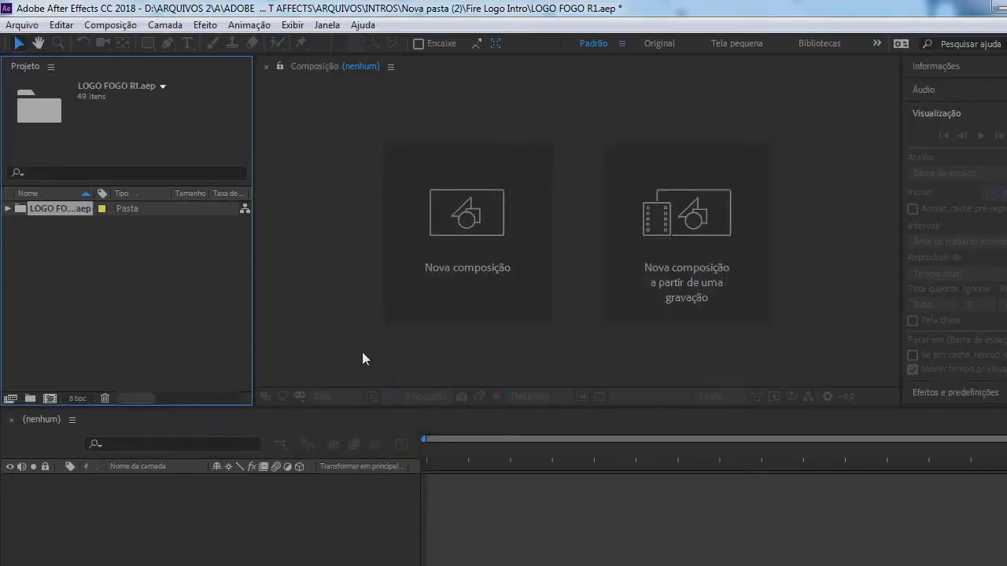
pyautogui.click(7, 209)
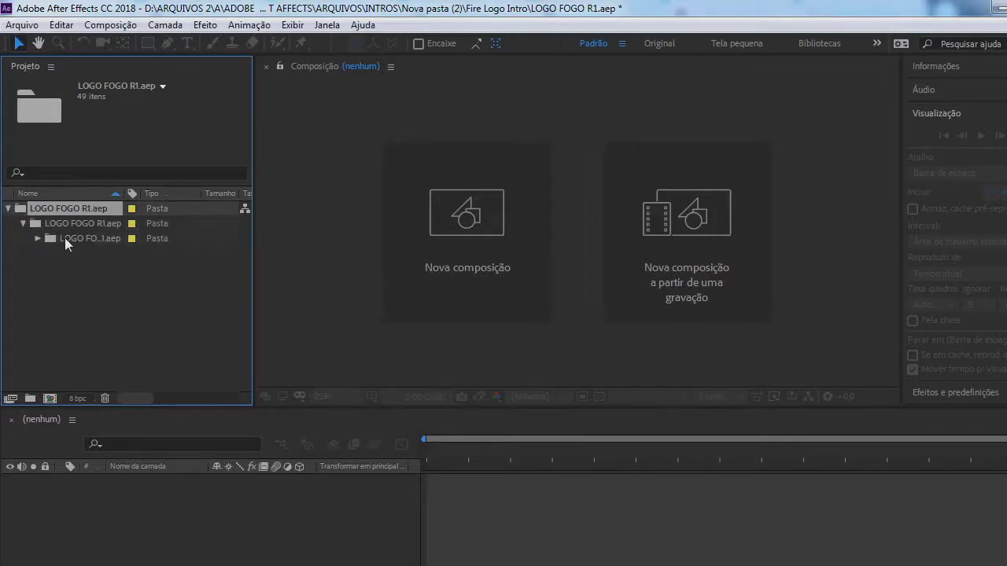
pyautogui.click(38, 237)
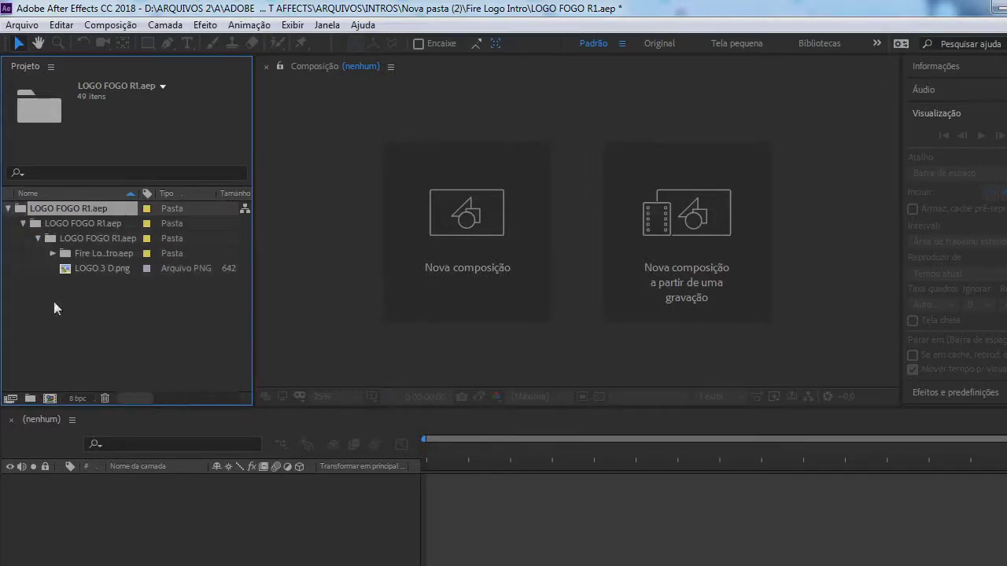
pyautogui.click(53, 254)
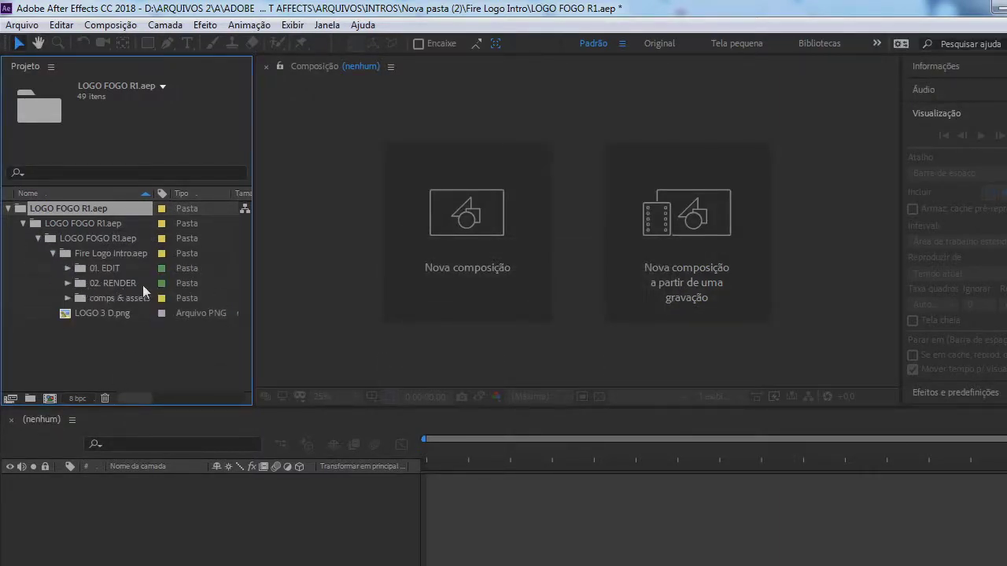
pyautogui.click(68, 284)
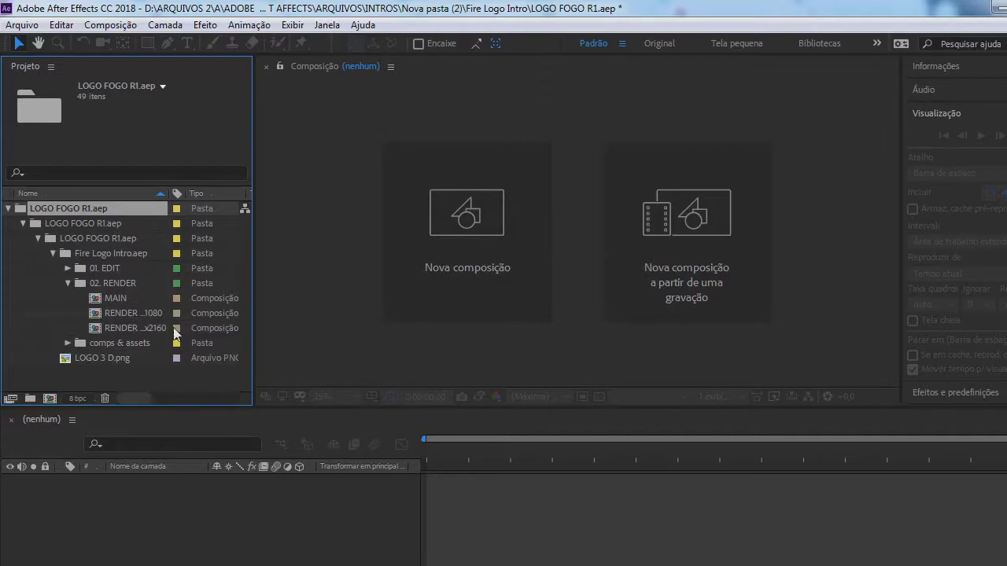
# Open RENDER HD 1920x1080, scrub from the start to the logo reveal, and expand 01. EDIT.
pyautogui.doubleClick(126, 314)
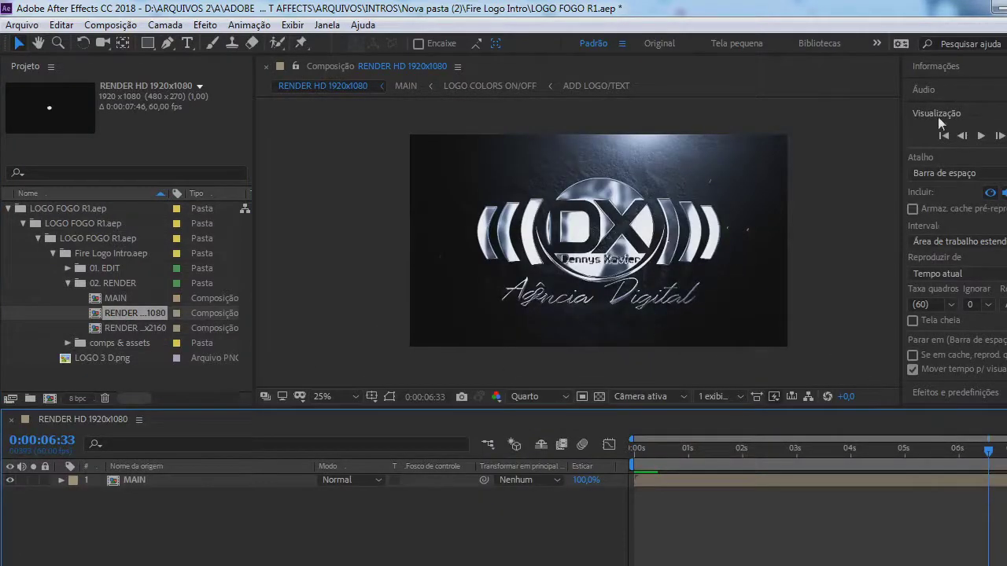
pyautogui.click(944, 136)
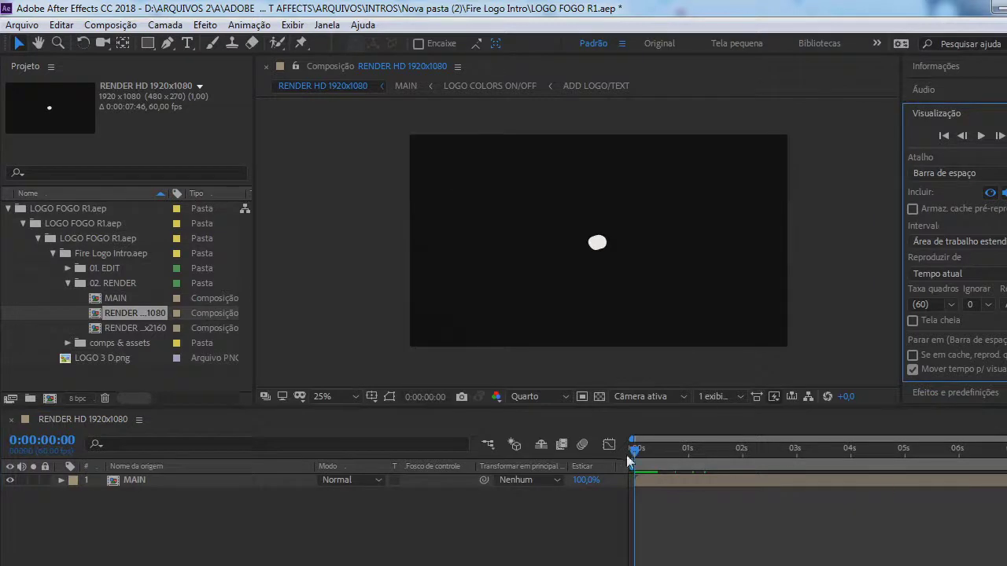
pyautogui.moveTo(627, 454); pyautogui.dragTo(707, 454)
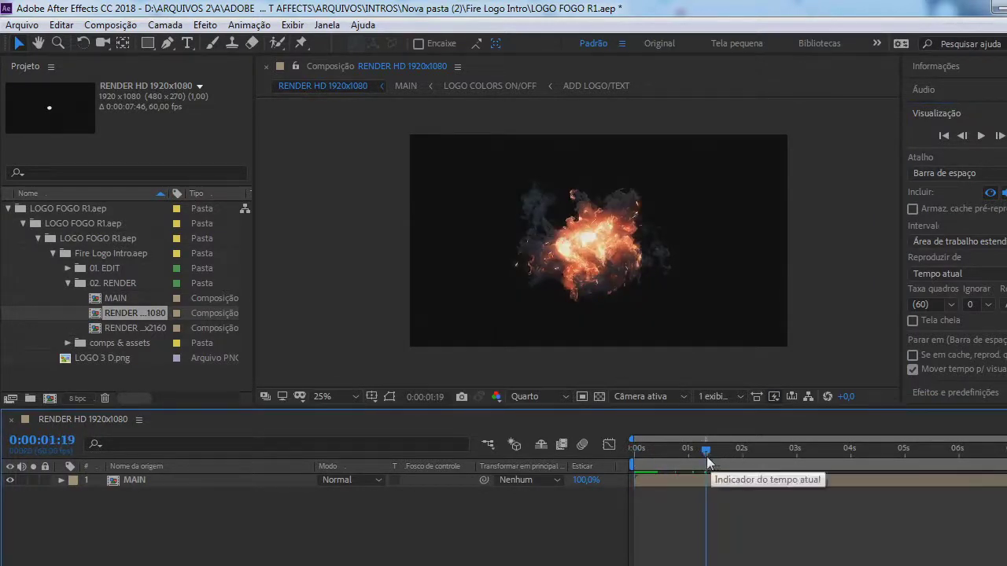
pyautogui.moveTo(705, 455); pyautogui.dragTo(769, 452)
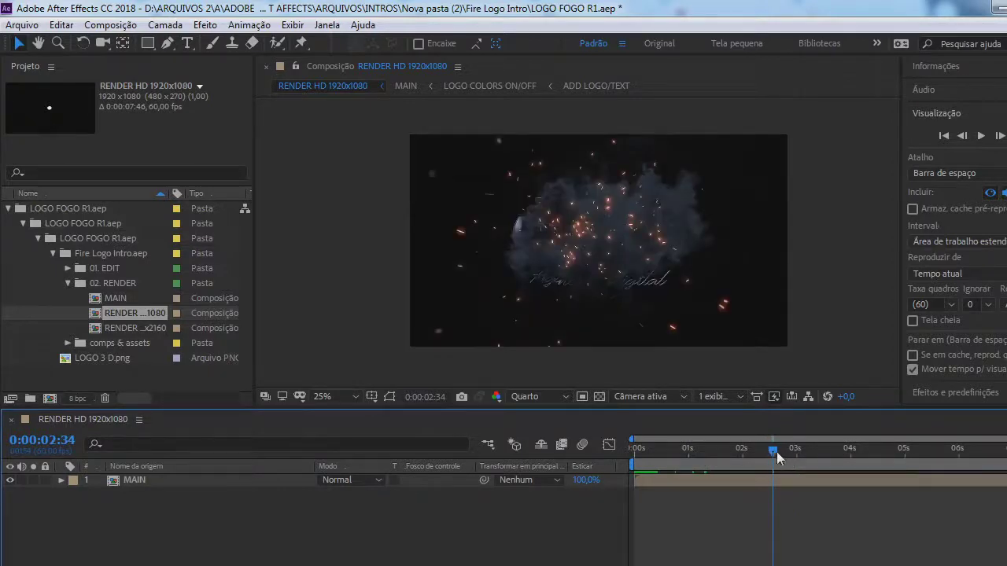
pyautogui.moveTo(777, 452); pyautogui.dragTo(890, 464)
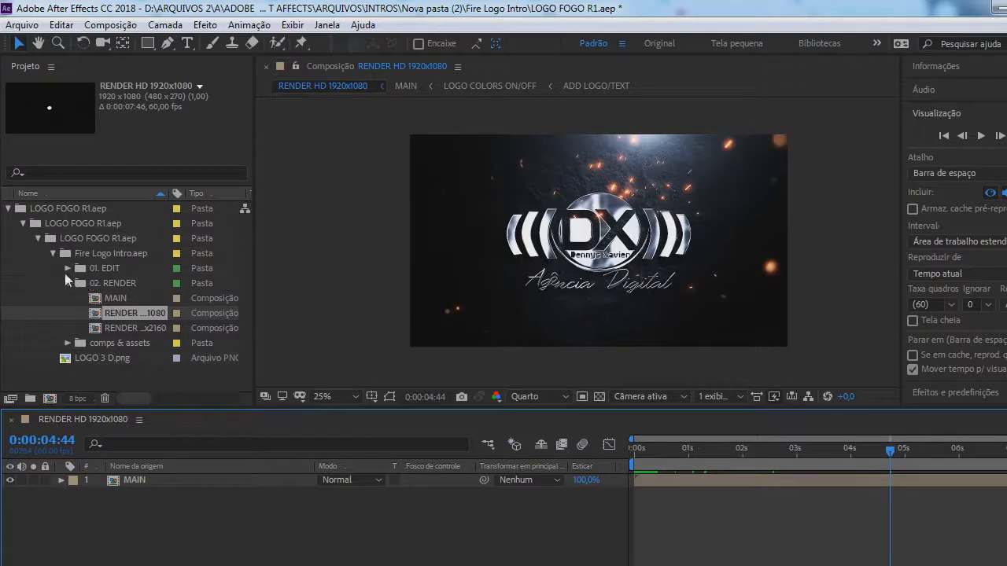
pyautogui.click(66, 269)
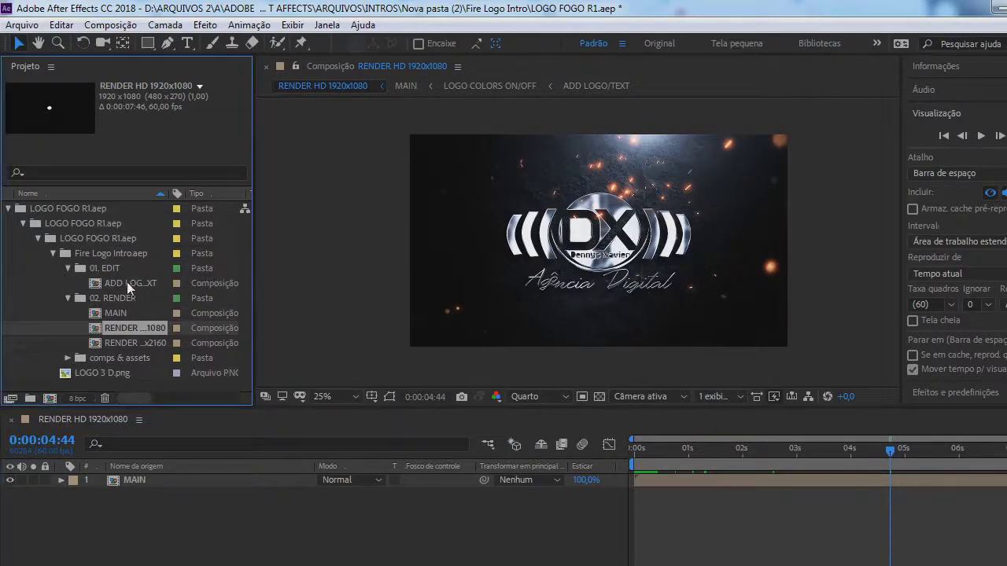
# Open ADD LOGO/TEXT, delete then restore the LOGO 3 D.png layer, and hide it.
pyautogui.doubleClick(124, 282)
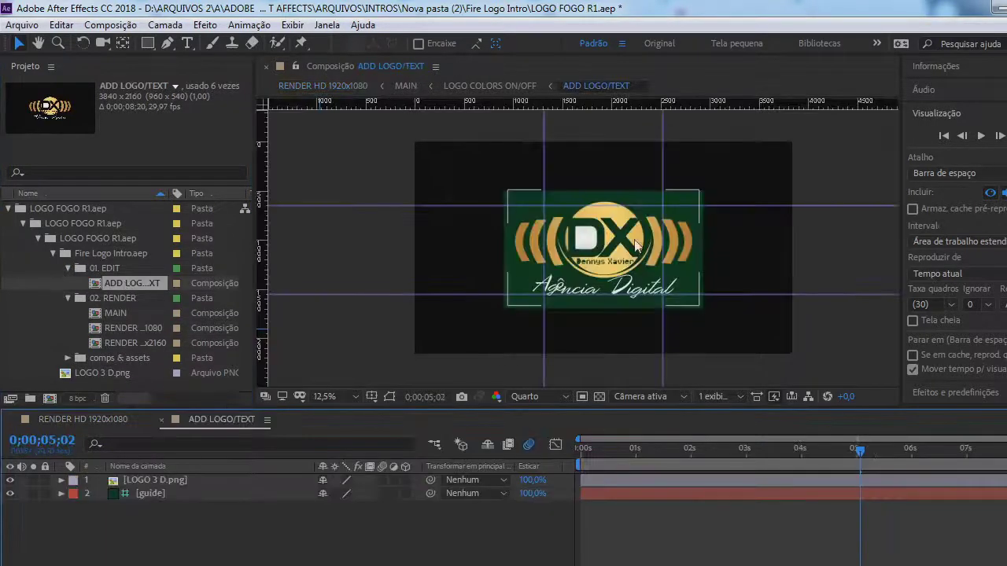
pyautogui.click(635, 245)
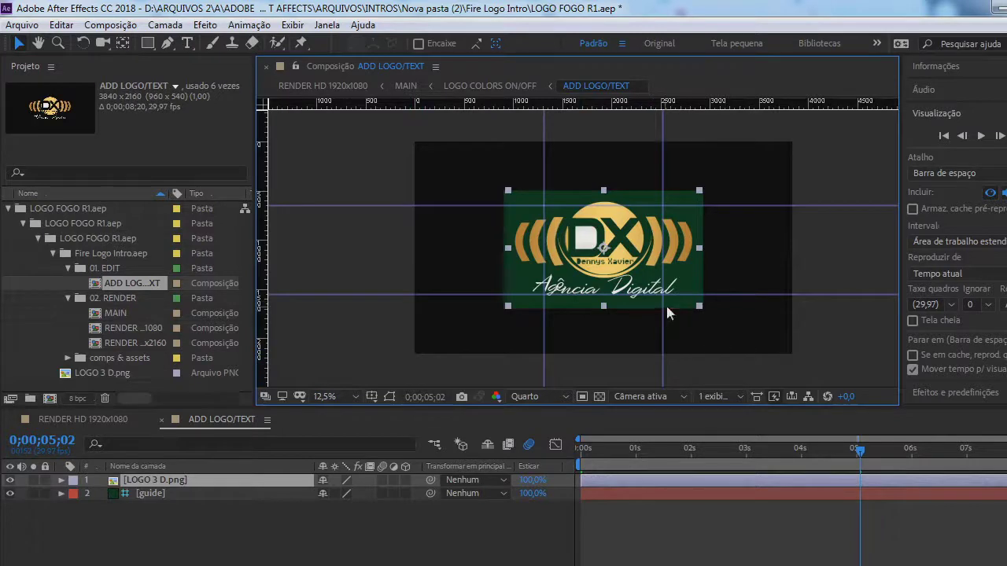
pyautogui.press('Delete')
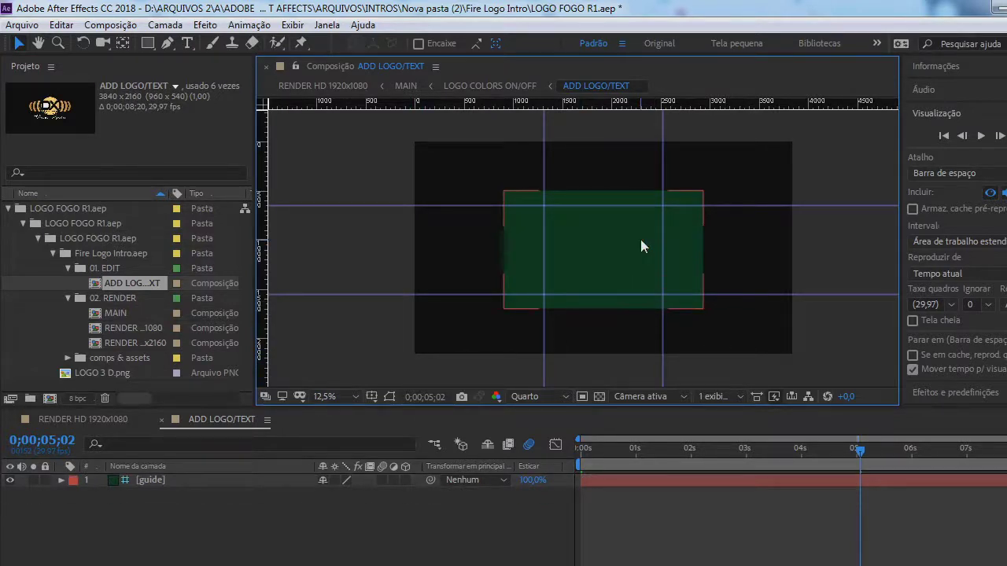
pyautogui.hotkey('ctrl', 'z')
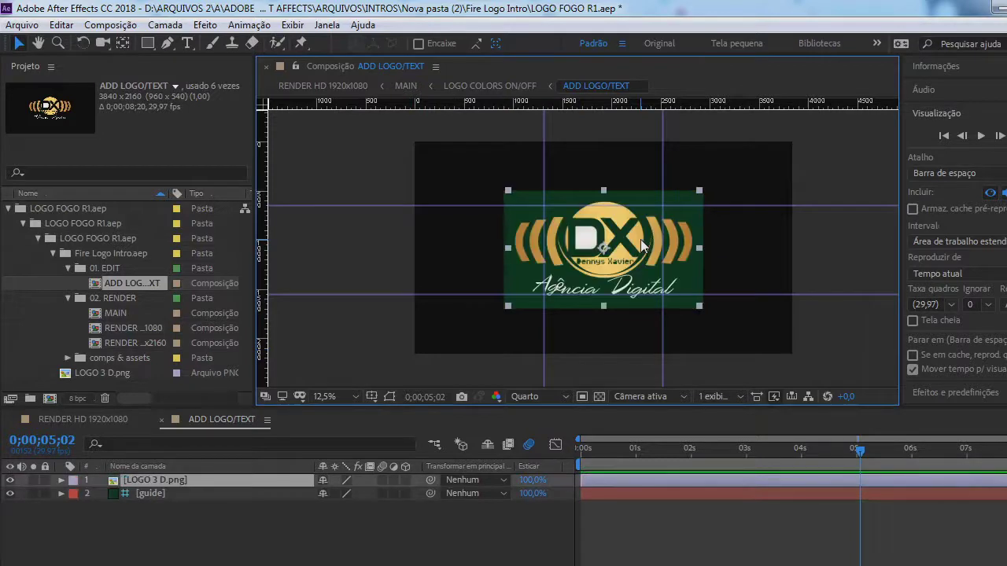
pyautogui.click(11, 483)
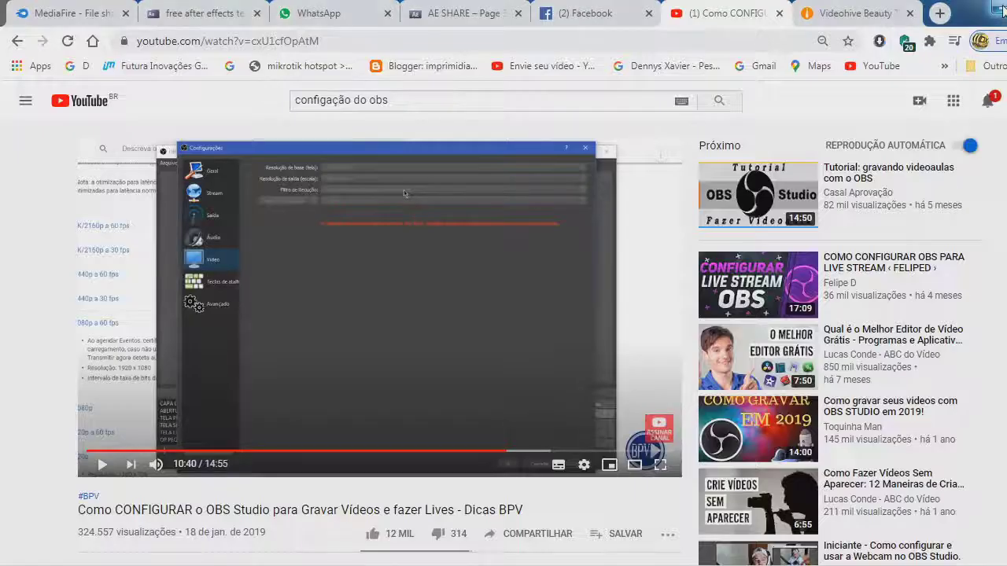
# Open the desktop LOGOS folder and drag logo banda kalor da paixão cópia.png into the ADD LOGO/TEXT timeline.
pyautogui.click(1001, 8)
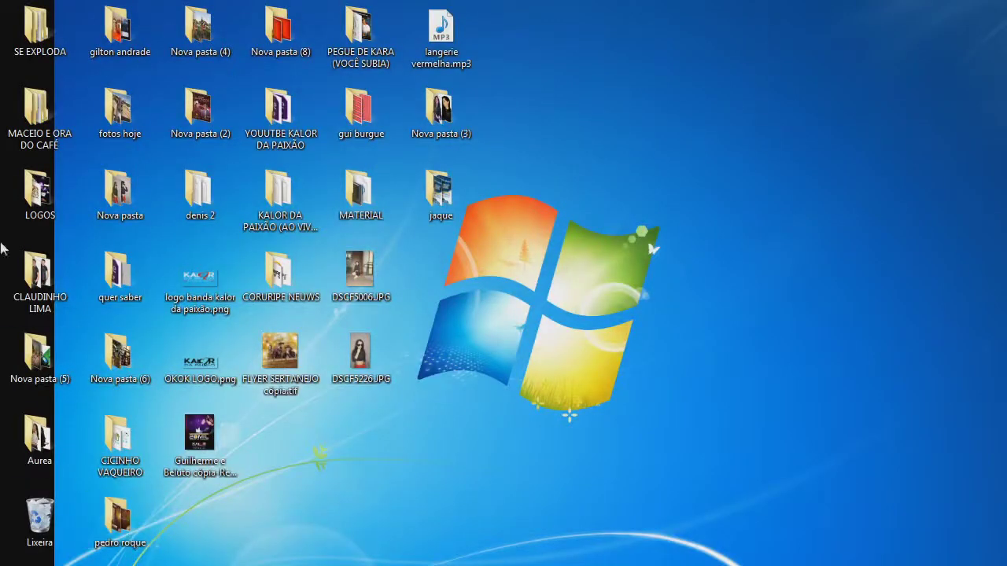
pyautogui.doubleClick(39, 189)
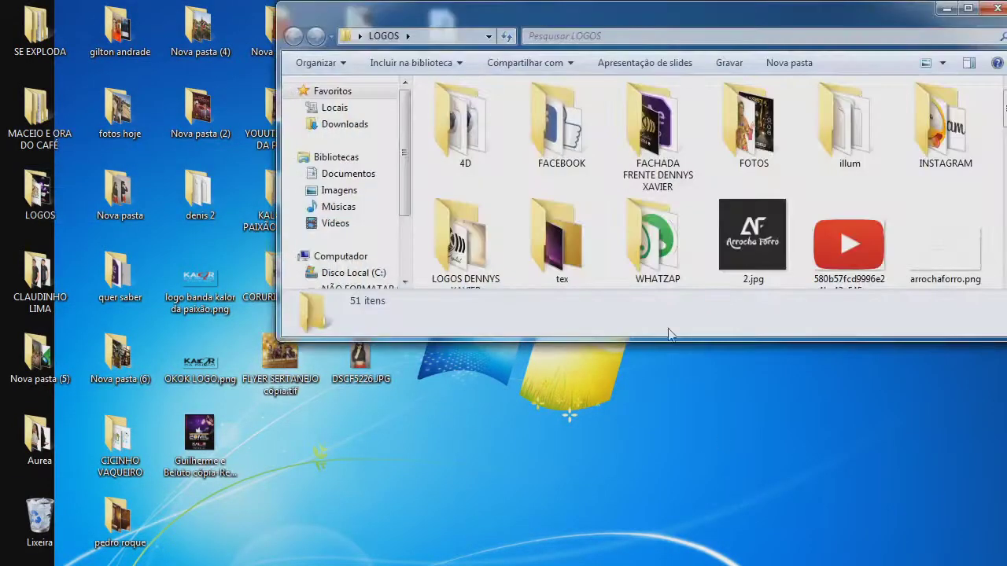
pyautogui.click(968, 8)
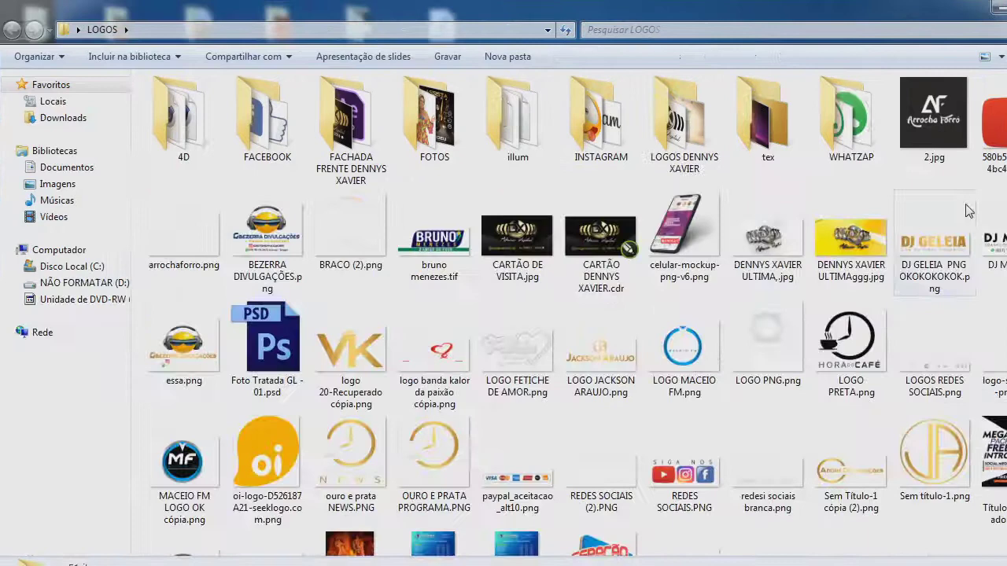
pyautogui.click(979, 378)
pyautogui.moveTo(434, 350)
pyautogui.mouseDown()
pyautogui.moveTo(841, 423)
pyautogui.moveTo(857, 565)
pyautogui.moveTo(581, 272)
pyautogui.mouseUp()
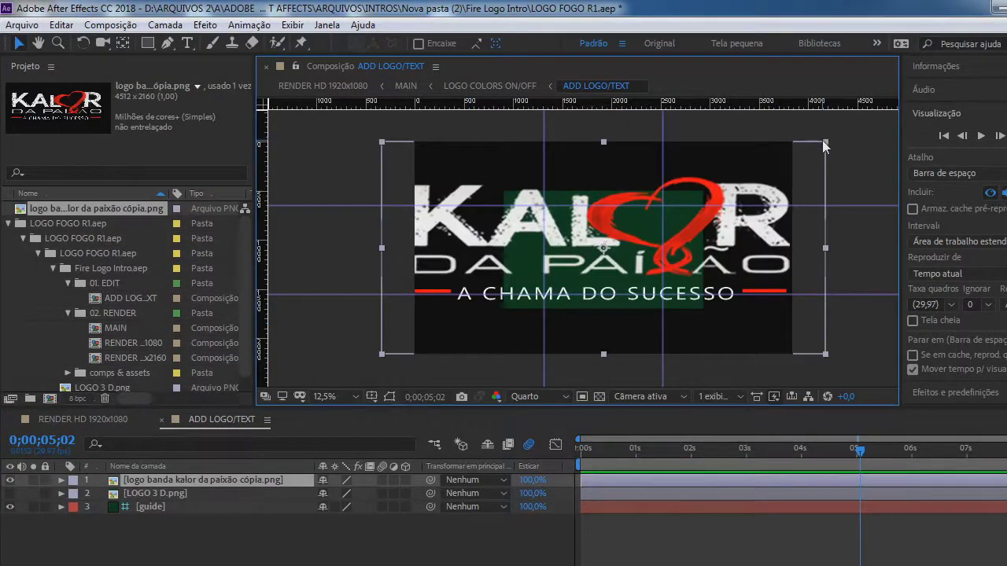
# Resize the Kalor da Paixão logo layer with its handles until it fills the green guide rectangle.
pyautogui.moveTo(824, 141); pyautogui.dragTo(706, 192)
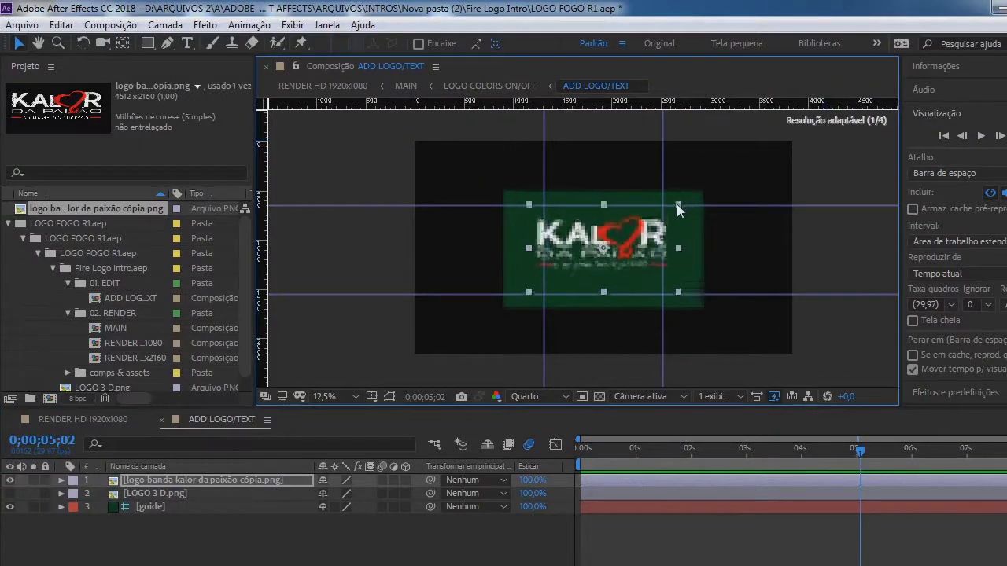
pyautogui.moveTo(706, 193); pyautogui.dragTo(674, 207)
pyautogui.scroll(2, 622, 236)
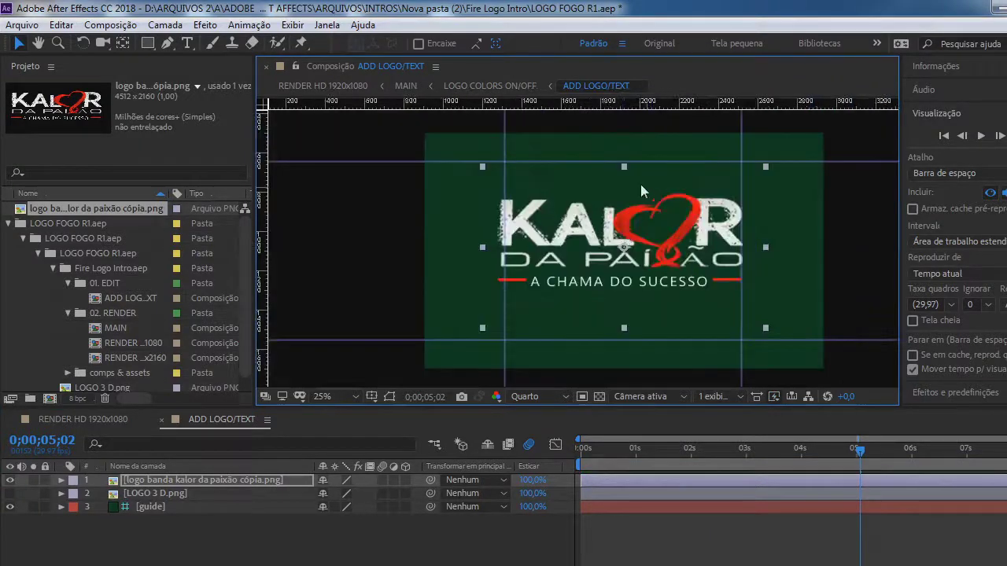
pyautogui.moveTo(622, 169); pyautogui.dragTo(624, 187)
pyautogui.moveTo(693, 251)
pyautogui.mouseDown()
pyautogui.moveTo(707, 264)
pyautogui.moveTo(706, 244)
pyautogui.mouseUp()
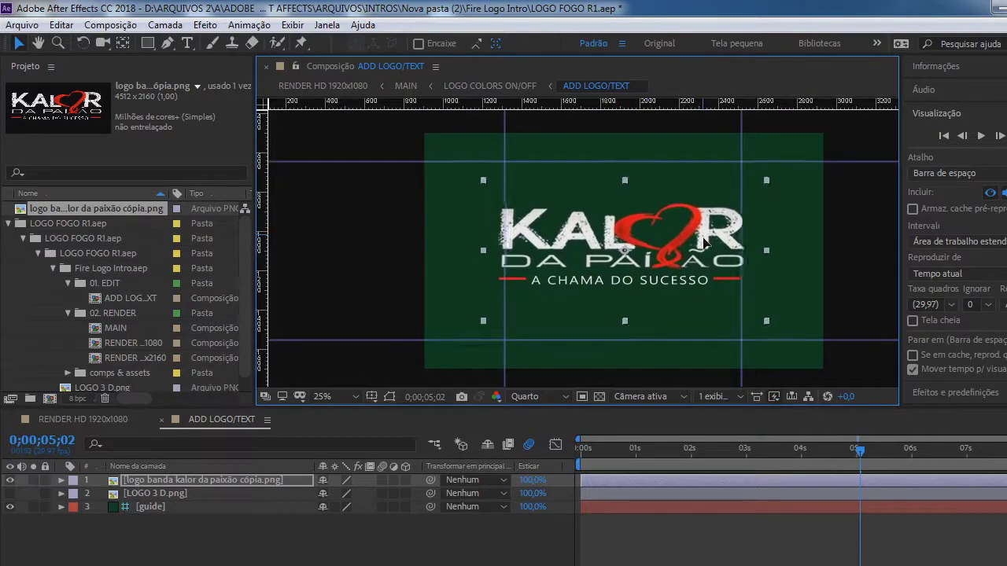
pyautogui.moveTo(766, 180); pyautogui.dragTo(820, 165)
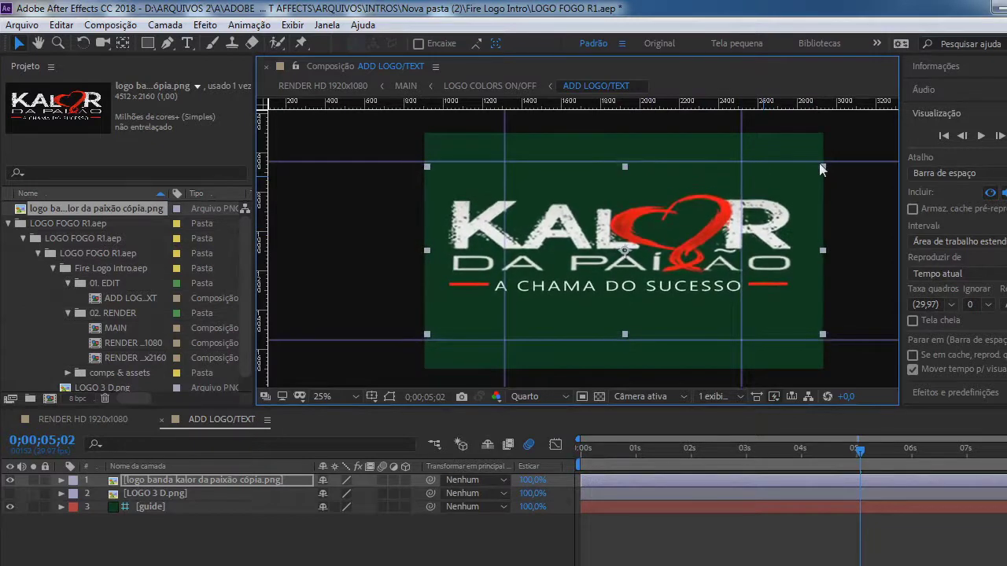
pyautogui.moveTo(819, 166); pyautogui.dragTo(829, 164)
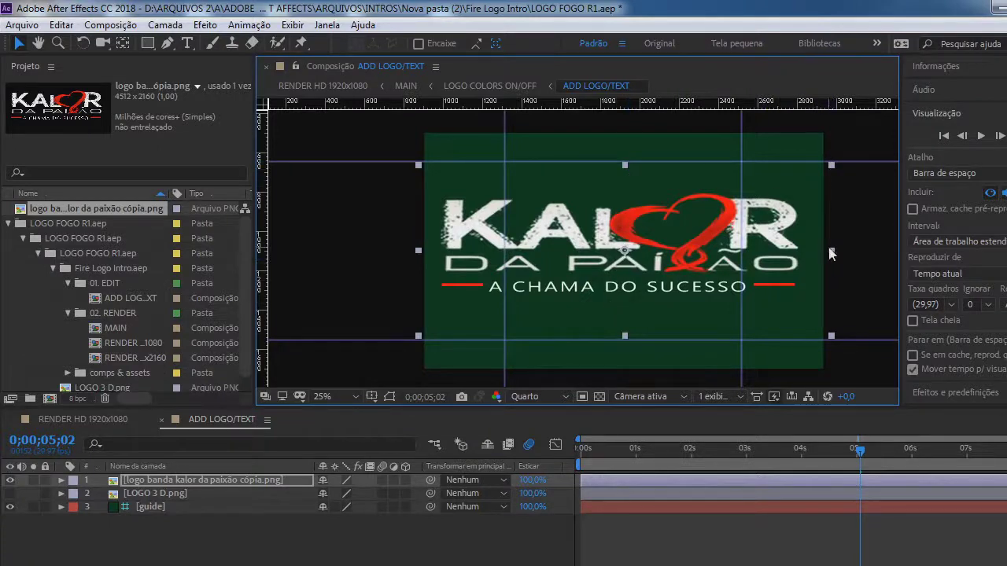
pyautogui.moveTo(830, 253); pyautogui.dragTo(823, 254)
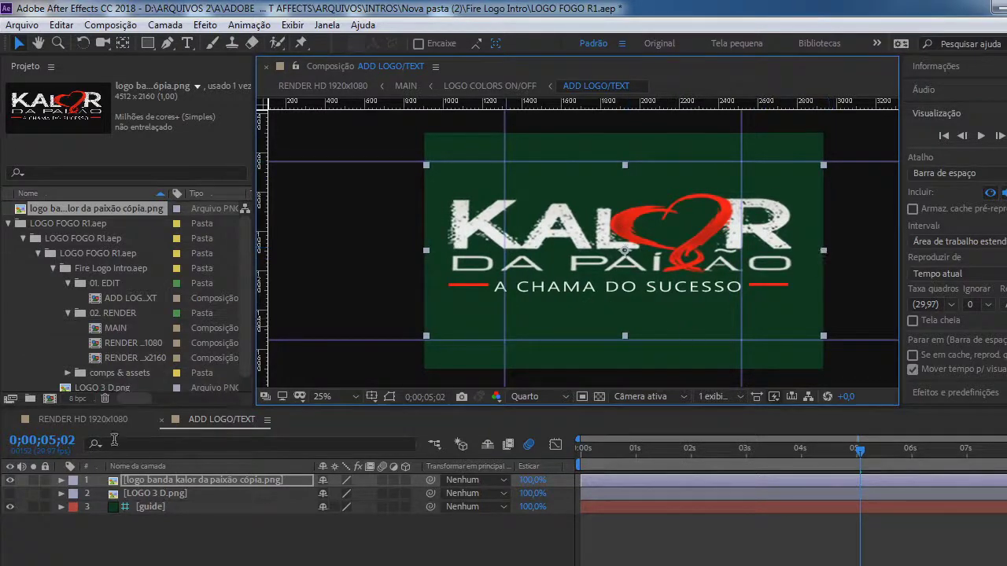
# Open RENDER HD 1920x1080 and scrub back to check the new logo in the fire.
pyautogui.doubleClick(134, 345)
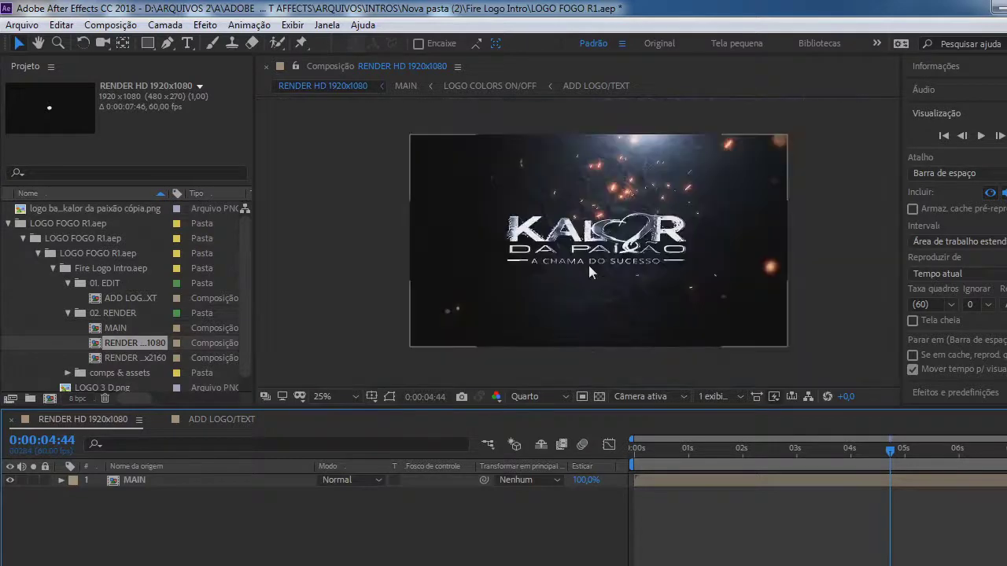
pyautogui.moveTo(889, 448); pyautogui.dragTo(800, 450)
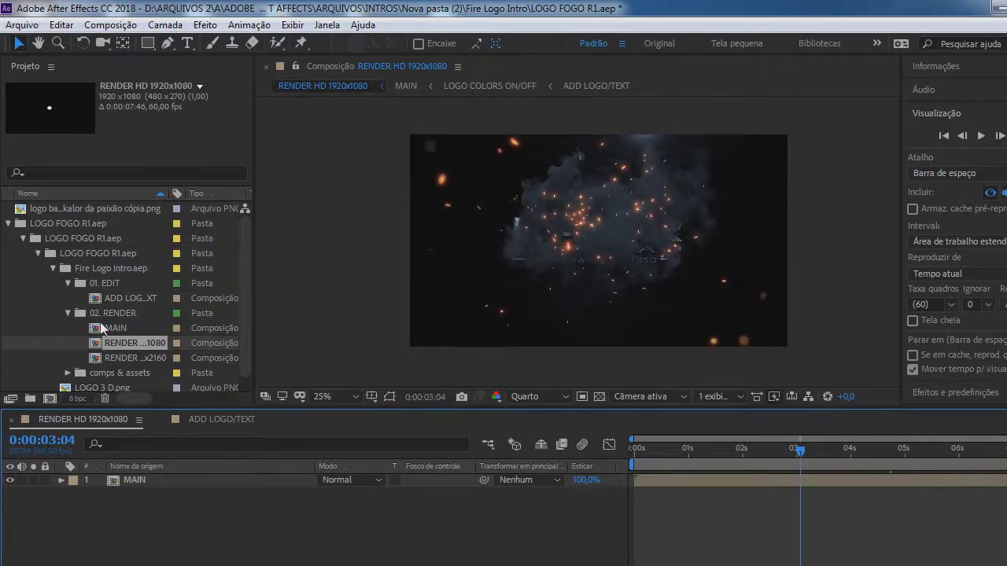
# Reopen ADD LOGO/TEXT, scale the logo up past the guides, and nudge it up and right.
pyautogui.doubleClick(123, 297)
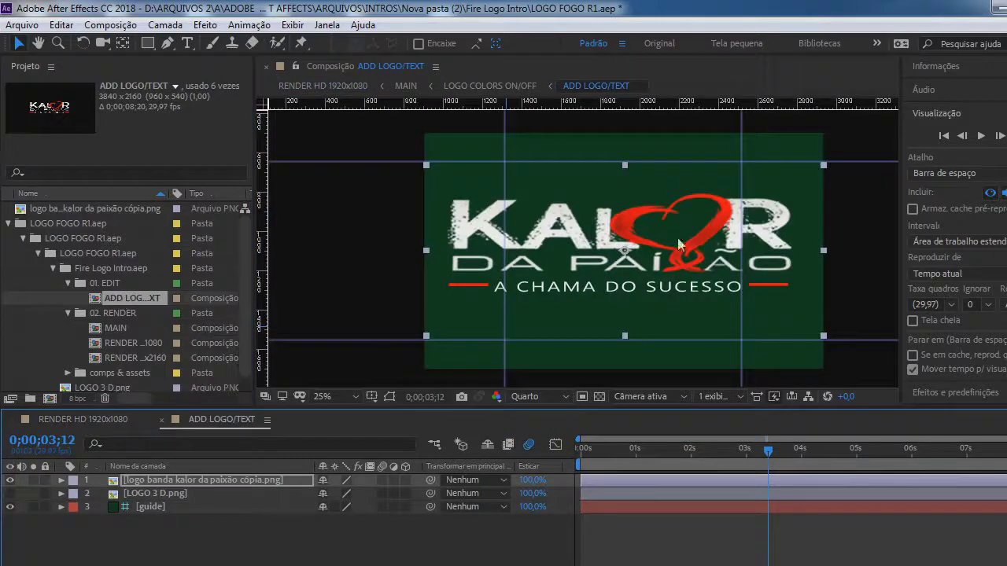
pyautogui.click(829, 164)
pyautogui.moveTo(824, 165); pyautogui.dragTo(847, 139)
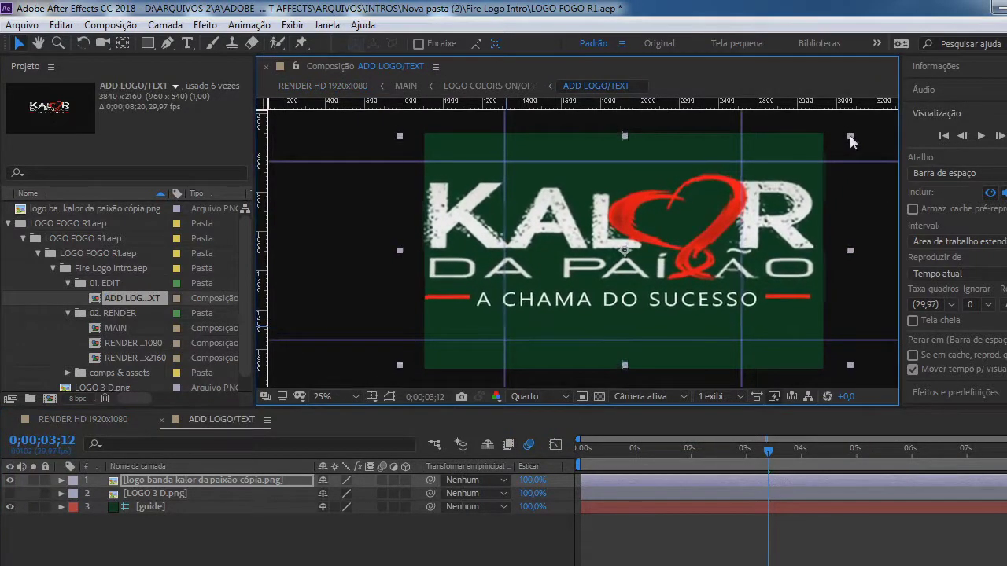
pyautogui.moveTo(778, 210); pyautogui.dragTo(782, 206)
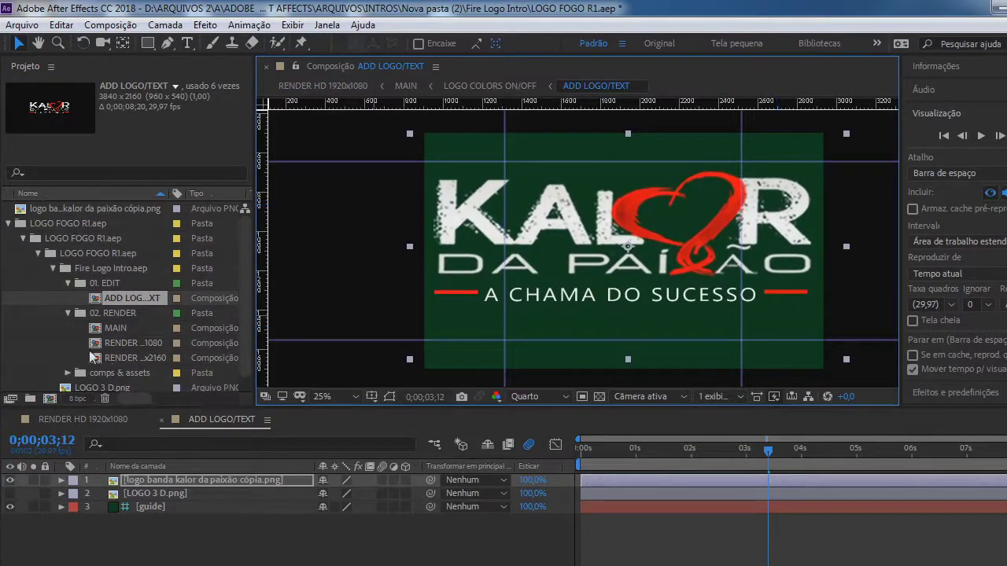
# Open RENDER HD 1920x1080 and scrub from 0:00:02:11 to the logo reveal at 0:00:05:06.
pyautogui.doubleClick(122, 345)
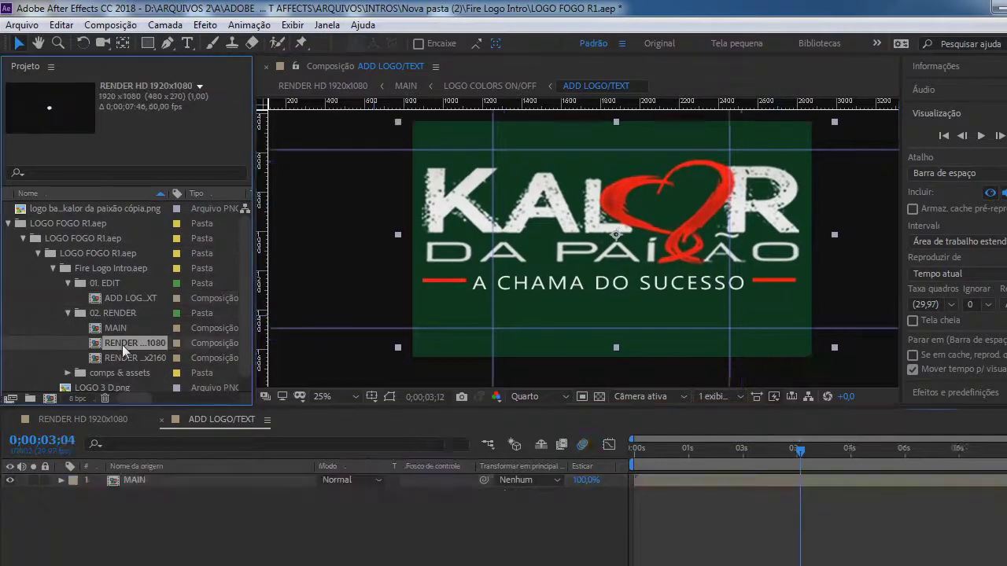
pyautogui.moveTo(800, 450); pyautogui.dragTo(753, 452)
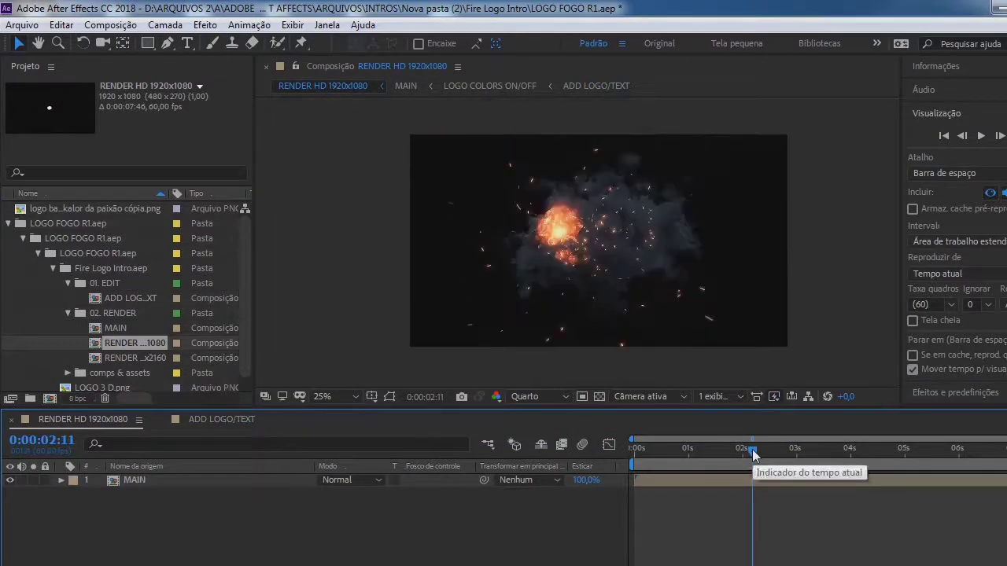
pyautogui.moveTo(752, 454); pyautogui.dragTo(845, 458)
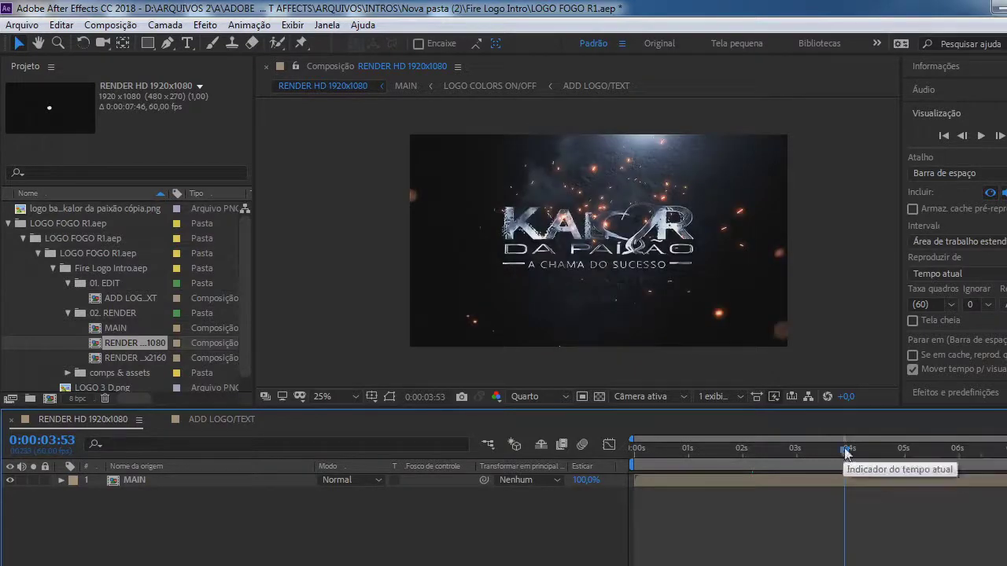
pyautogui.moveTo(844, 450); pyautogui.dragTo(913, 464)
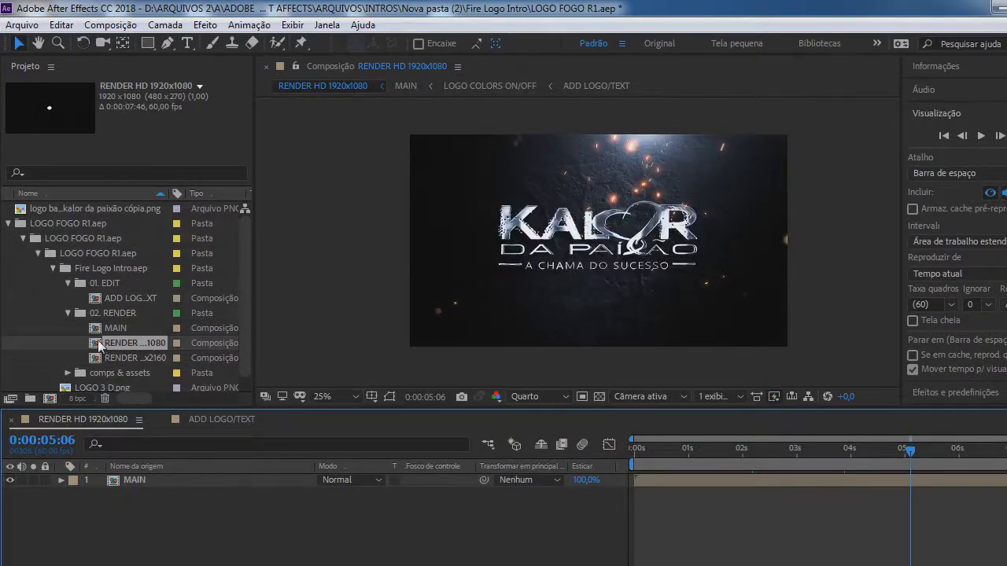
# Switch briefly to ADD LOGO/TEXT, then return to RENDER HD 1920x1080.
pyautogui.click(129, 299)
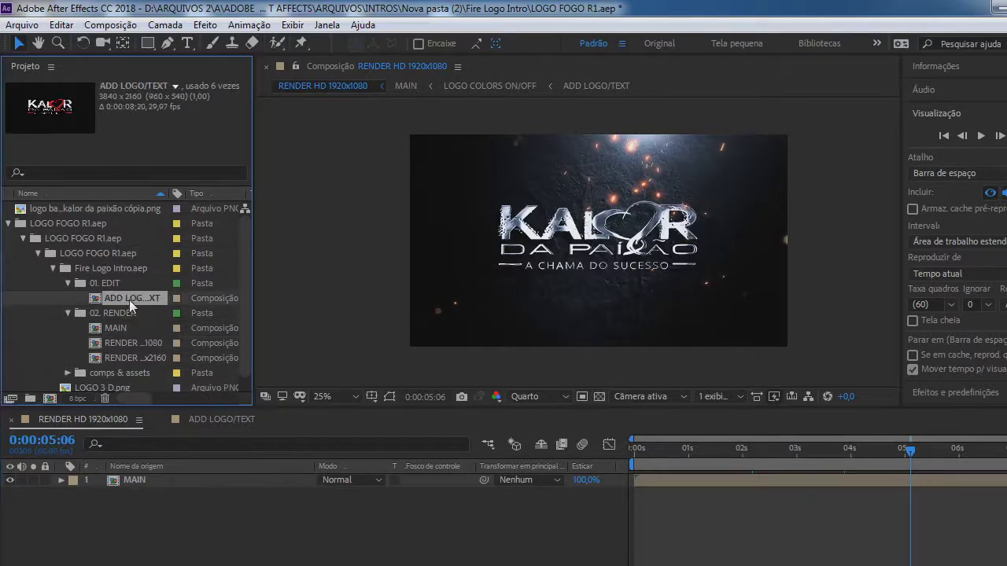
pyautogui.doubleClick(129, 300)
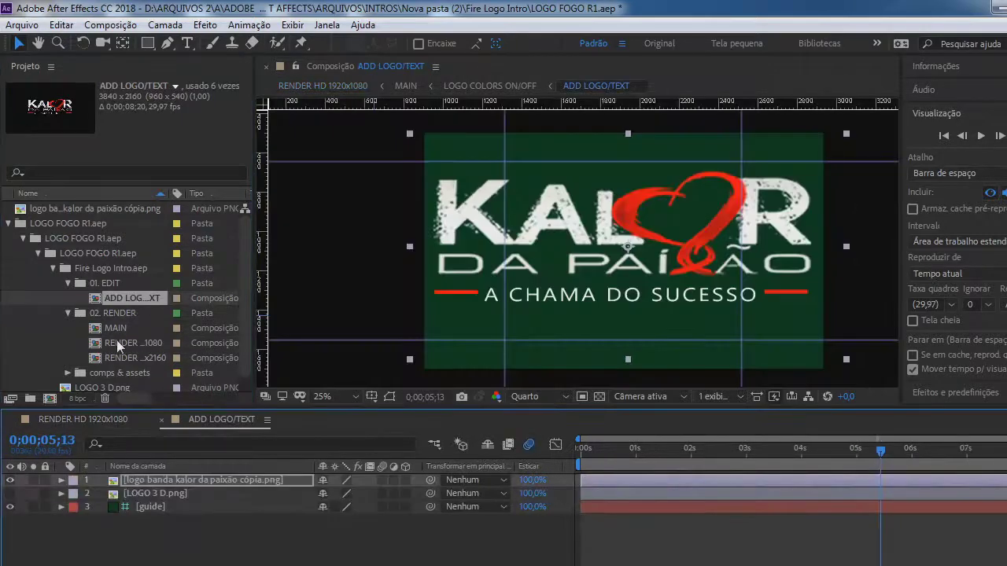
pyautogui.doubleClick(120, 340)
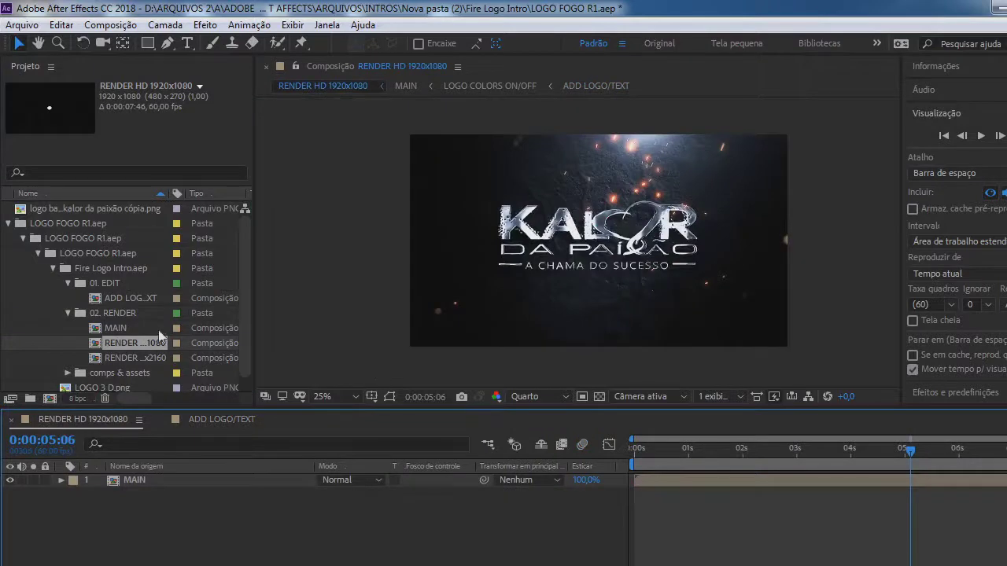
# Rewind to about 0:00:02:48 and keep the preview resolution at Quarter.
pyautogui.moveTo(907, 459); pyautogui.dragTo(787, 453)
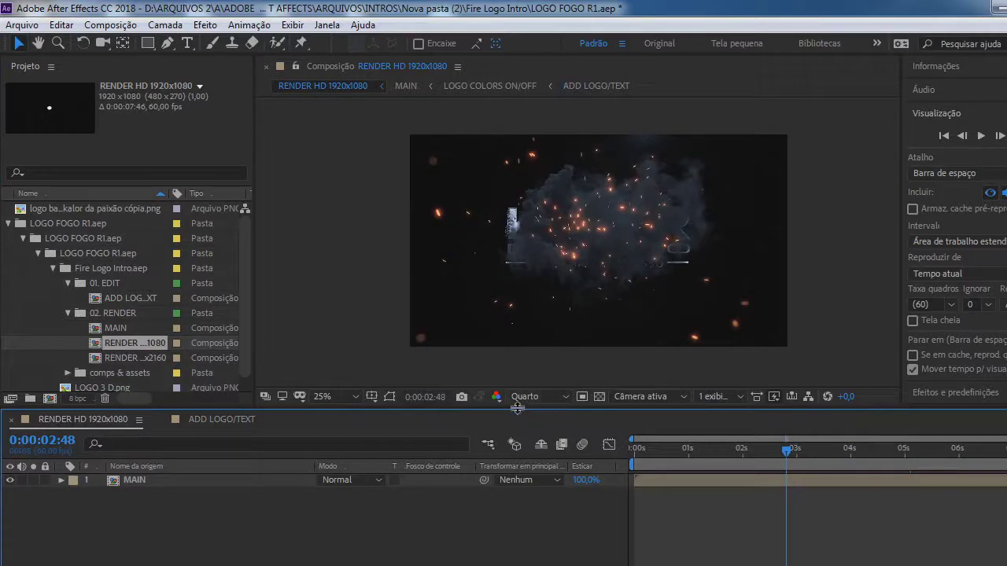
pyautogui.click(563, 397)
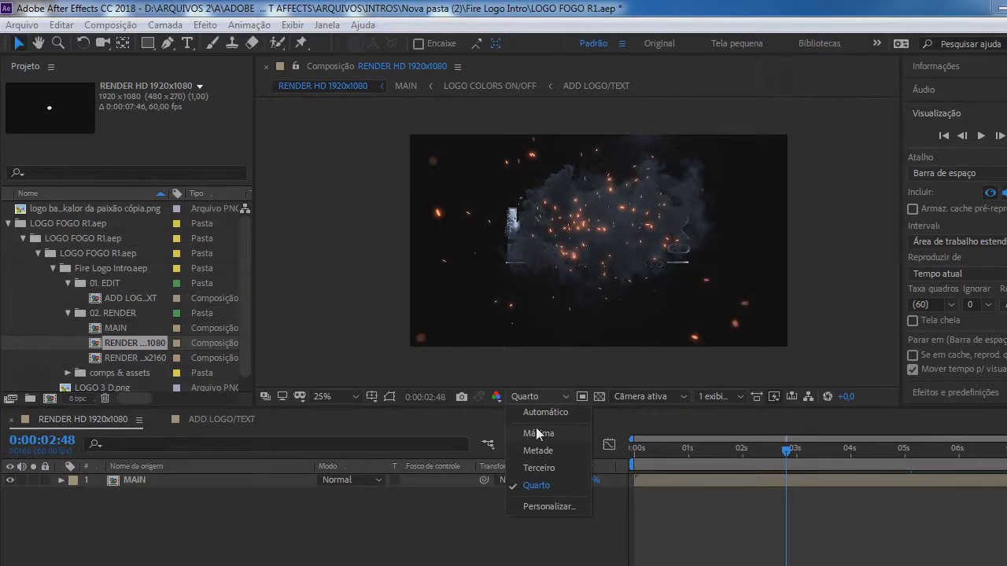
pyautogui.click(548, 486)
# Play the preview from 0:00:01:19, then scrub from 0:00:02:52 to 0:00:04:22.
pyautogui.moveTo(786, 452); pyautogui.dragTo(705, 457)
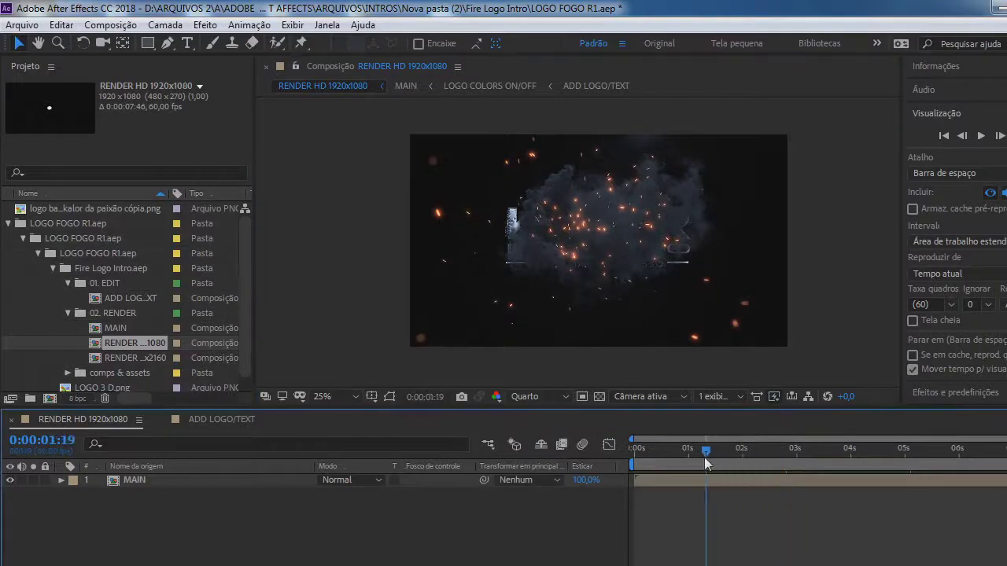
pyautogui.click(982, 137)
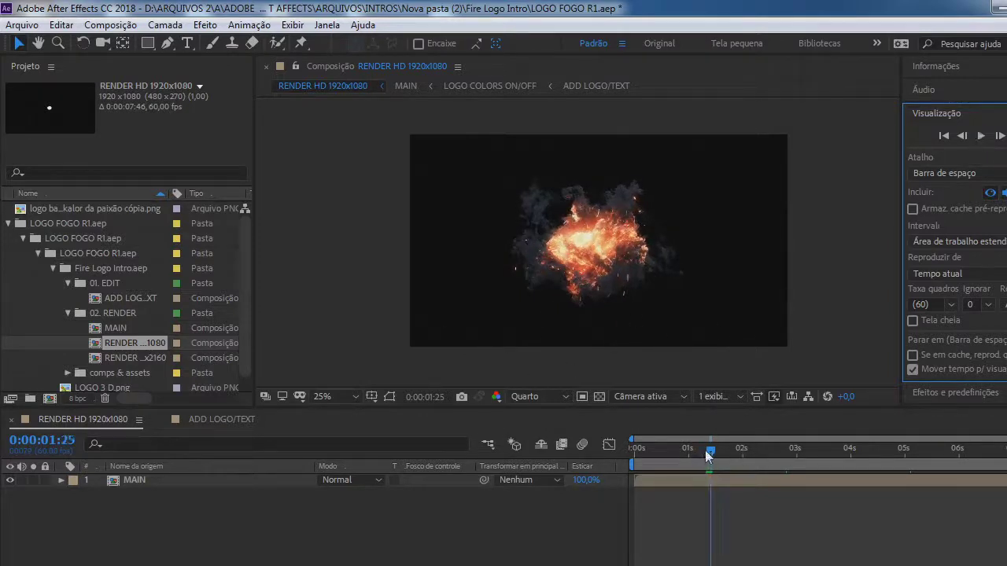
pyautogui.click(751, 450)
pyautogui.moveTo(751, 450); pyautogui.dragTo(787, 451)
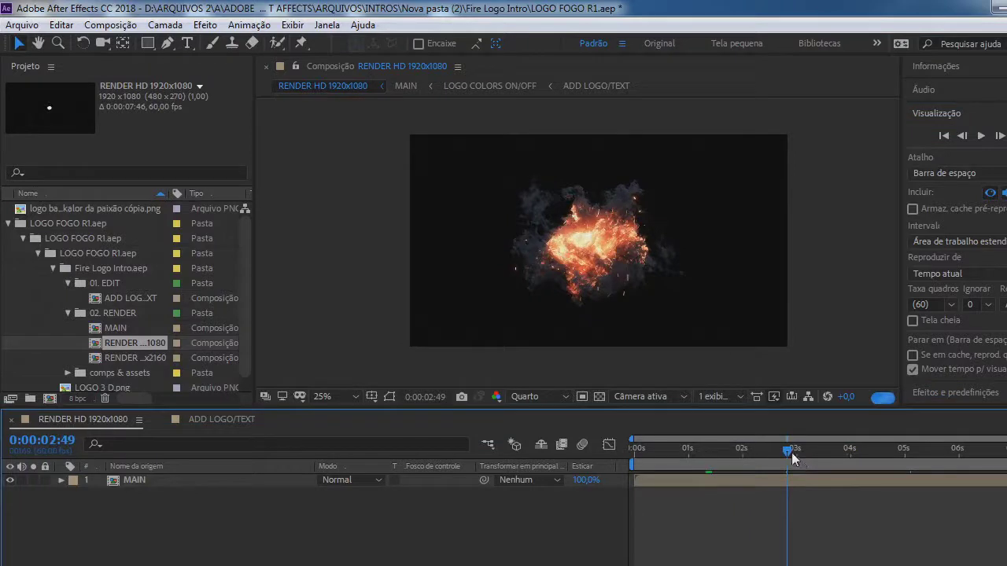
pyautogui.click(789, 451)
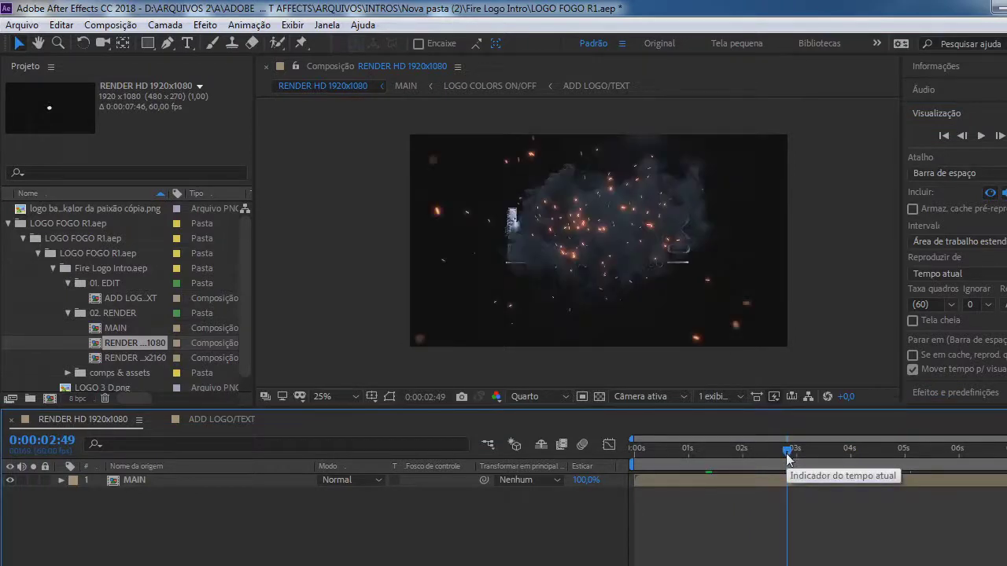
pyautogui.moveTo(790, 453); pyautogui.dragTo(833, 452)
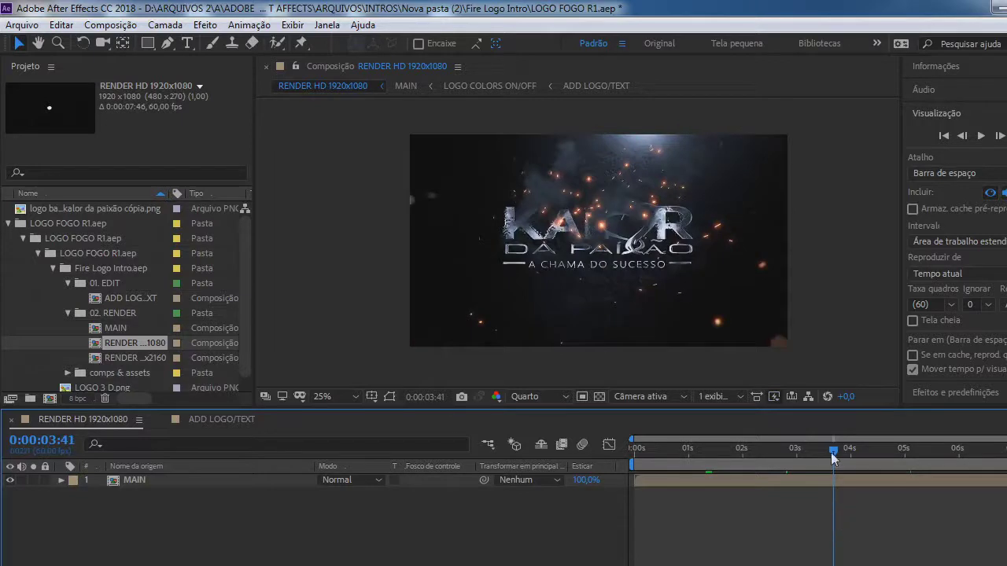
pyautogui.moveTo(832, 453); pyautogui.dragTo(870, 453)
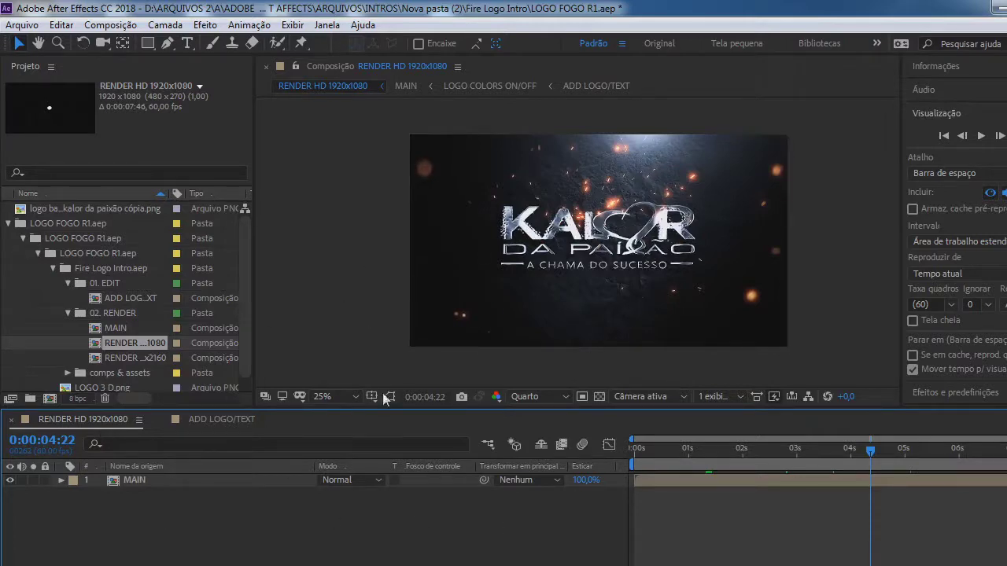
# Queue RENDER HD 1920x1080 for rendering with Best Settings at half resolution (Metade, 960x540).
pyautogui.click(113, 26)
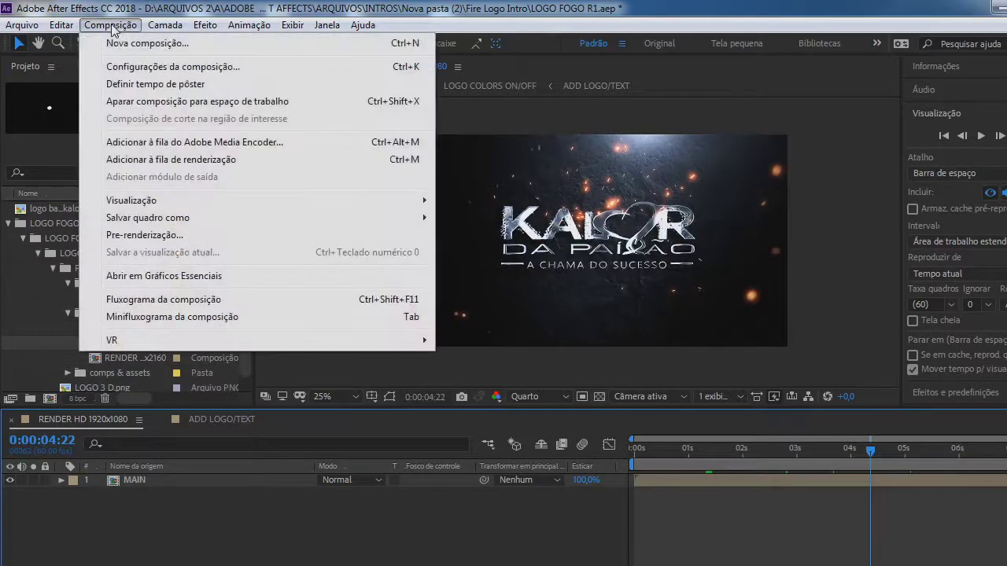
pyautogui.click(155, 161)
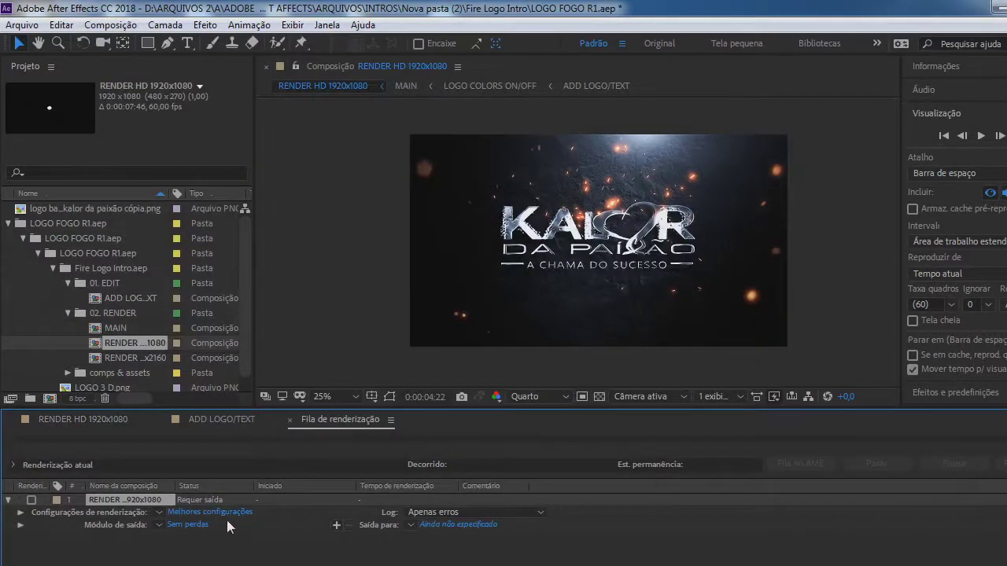
pyautogui.click(186, 513)
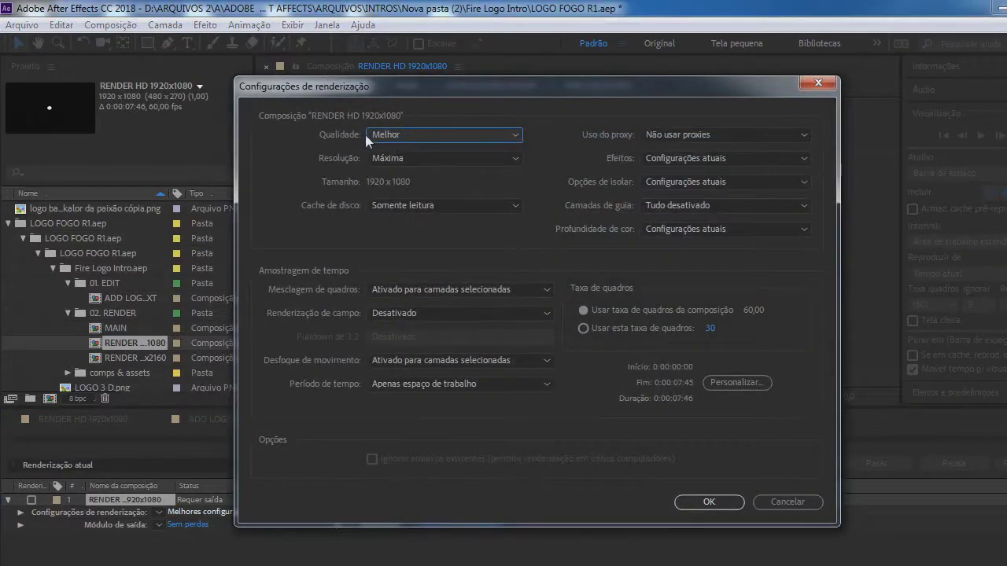
pyautogui.click(511, 158)
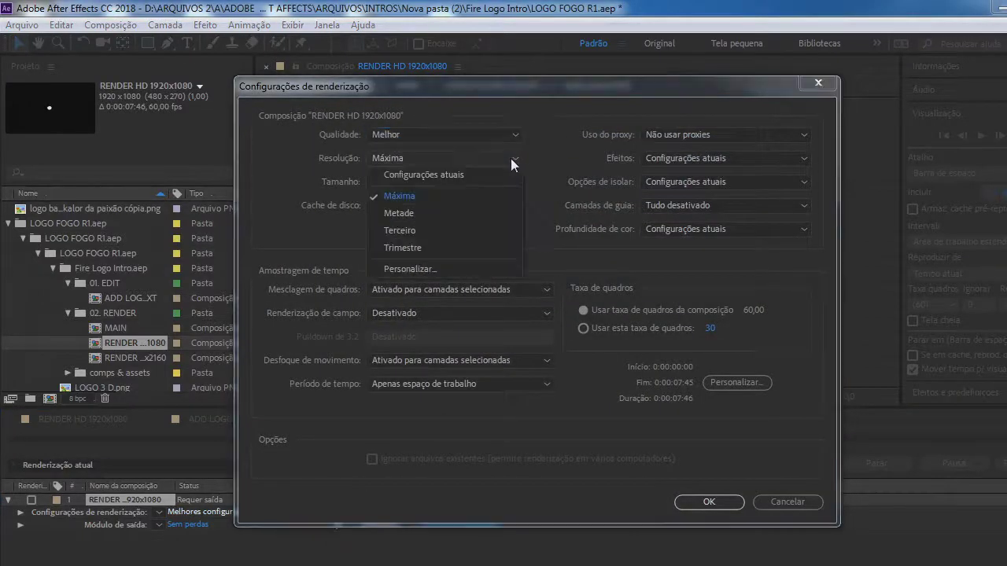
pyautogui.click(422, 214)
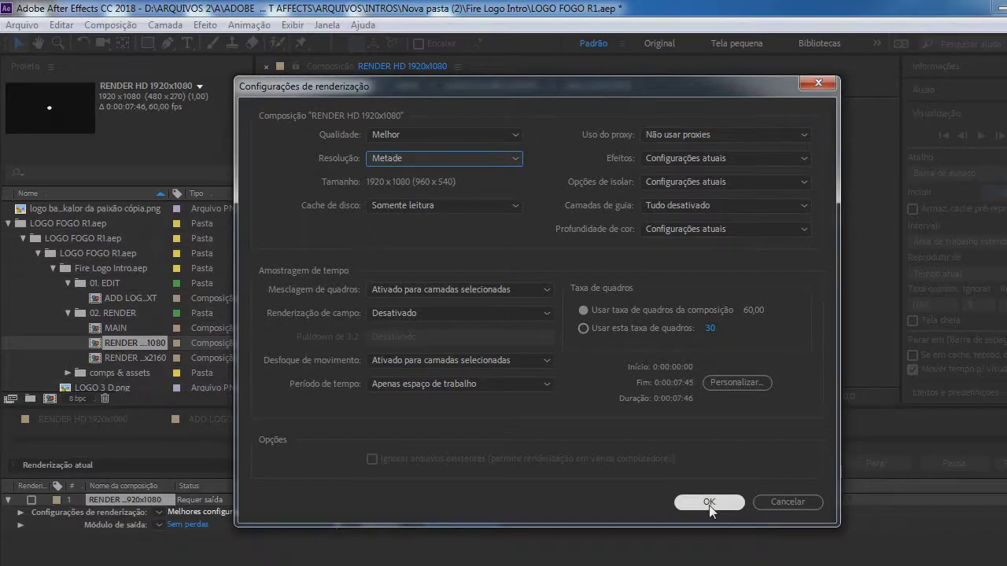
pyautogui.click(709, 502)
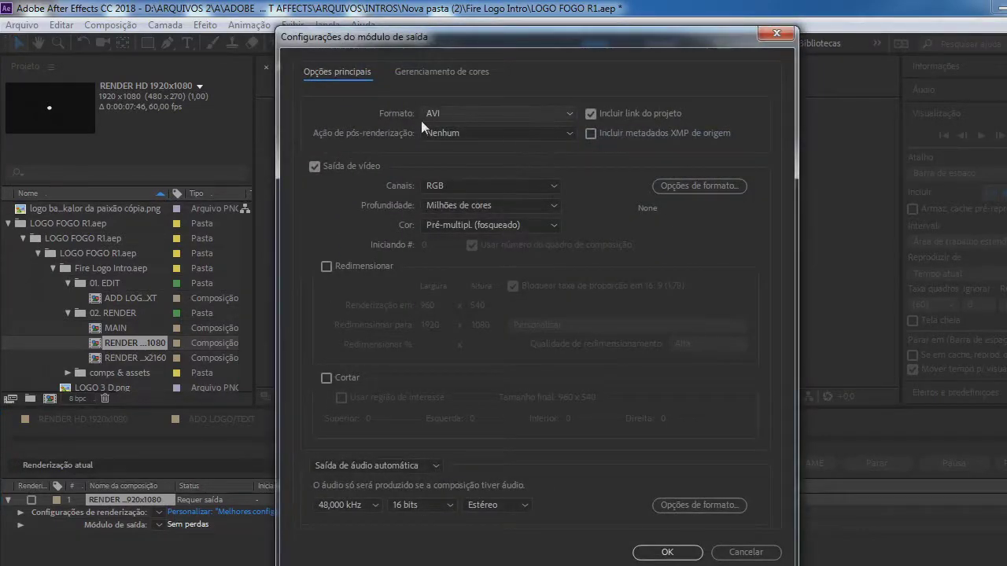
# Change the queued item's output module format from AVI to QuickTime.
pyautogui.click(568, 115)
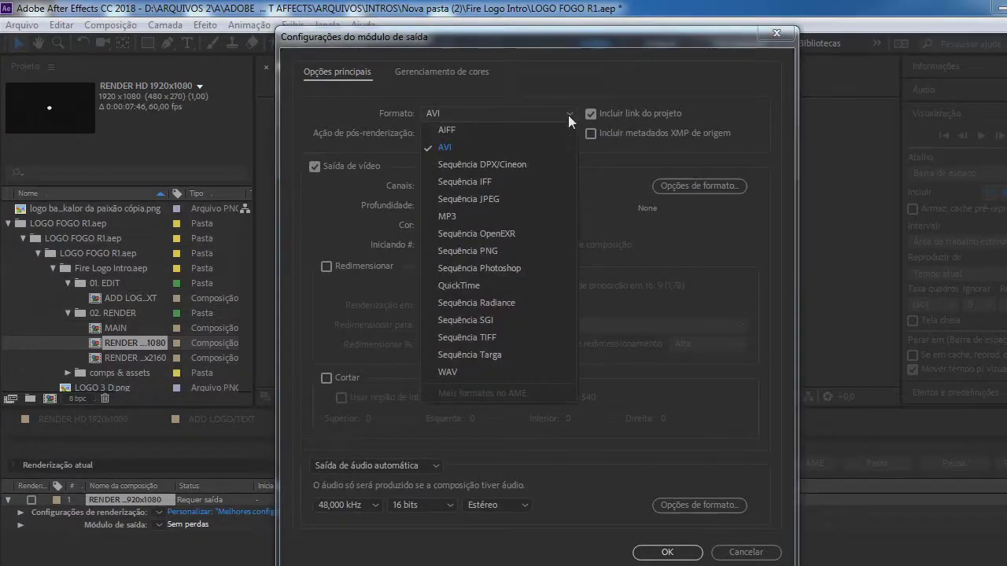
pyautogui.click(477, 287)
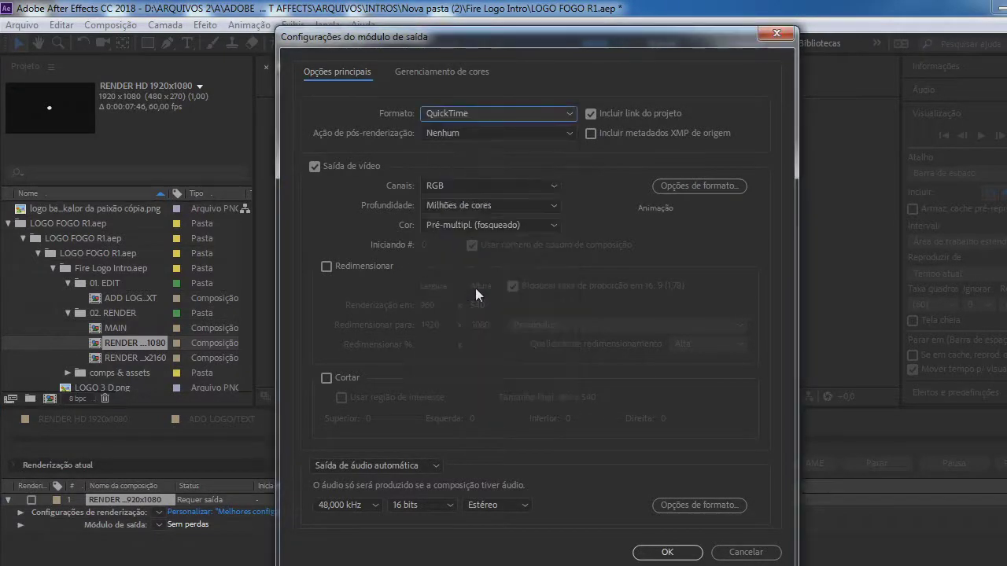
pyautogui.click(666, 552)
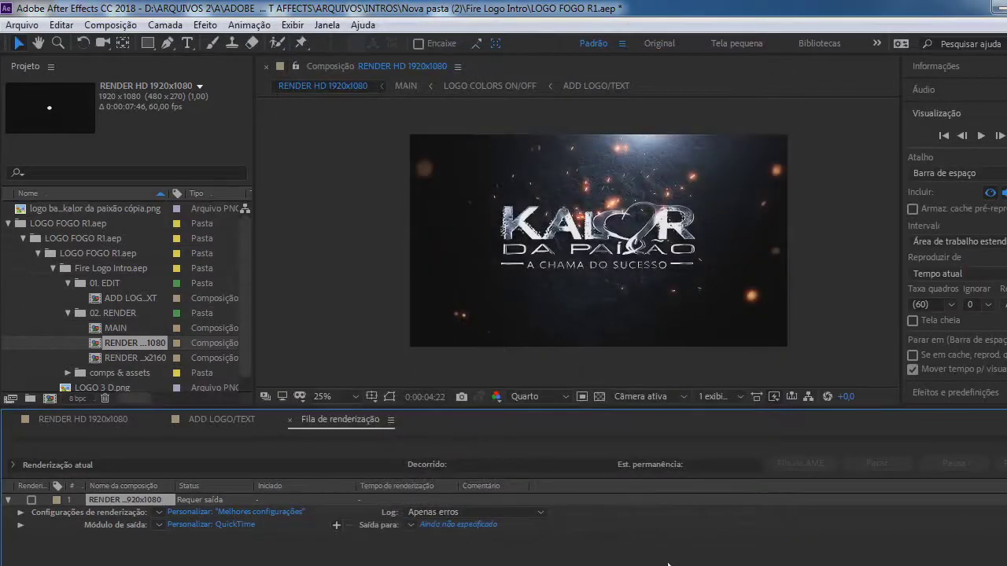
# Set the render output destination to the Desktop with the file name 'reder 07'.
pyautogui.click(450, 526)
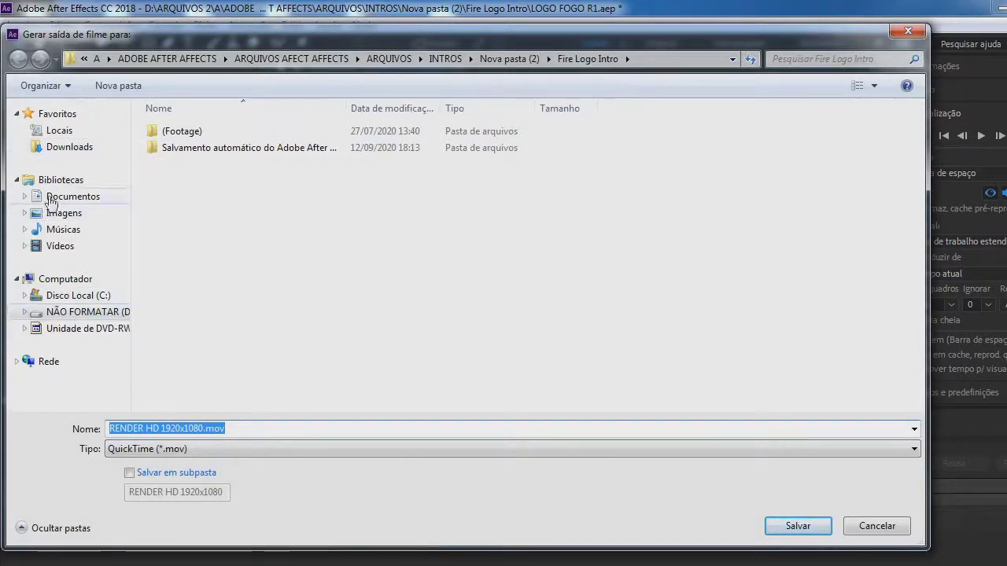
pyautogui.click(67, 147)
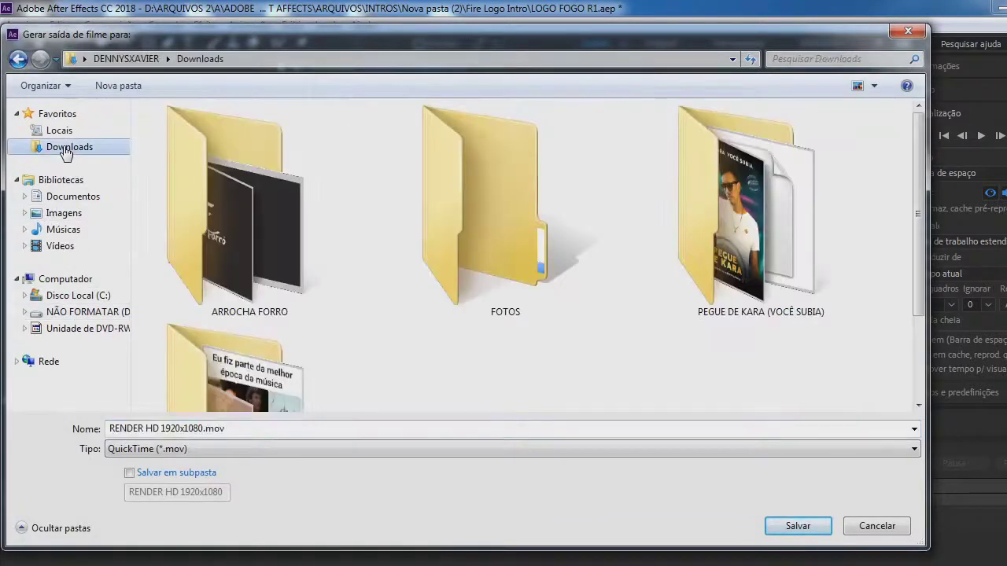
pyautogui.click(86, 60)
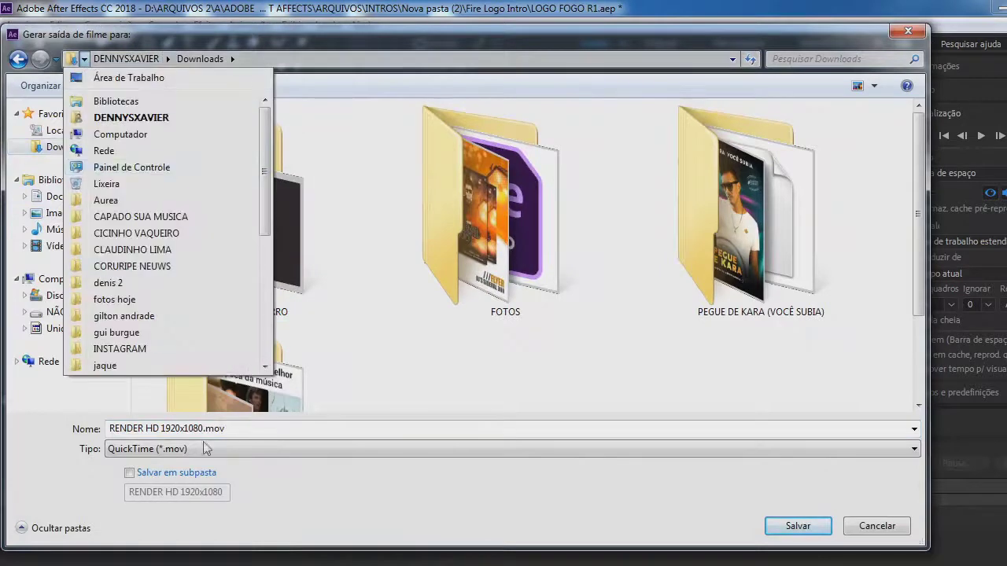
pyautogui.click(149, 72)
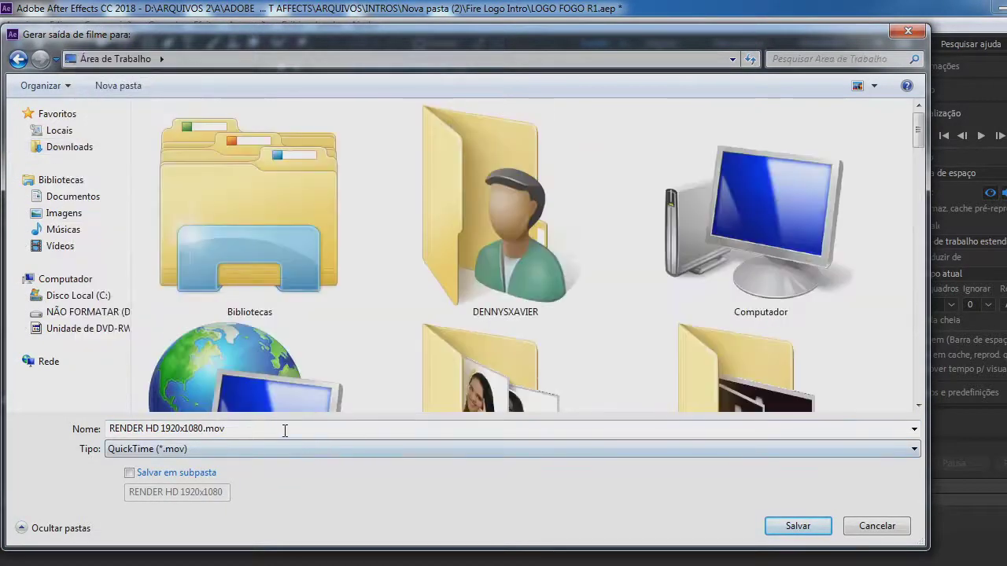
pyautogui.click(272, 426)
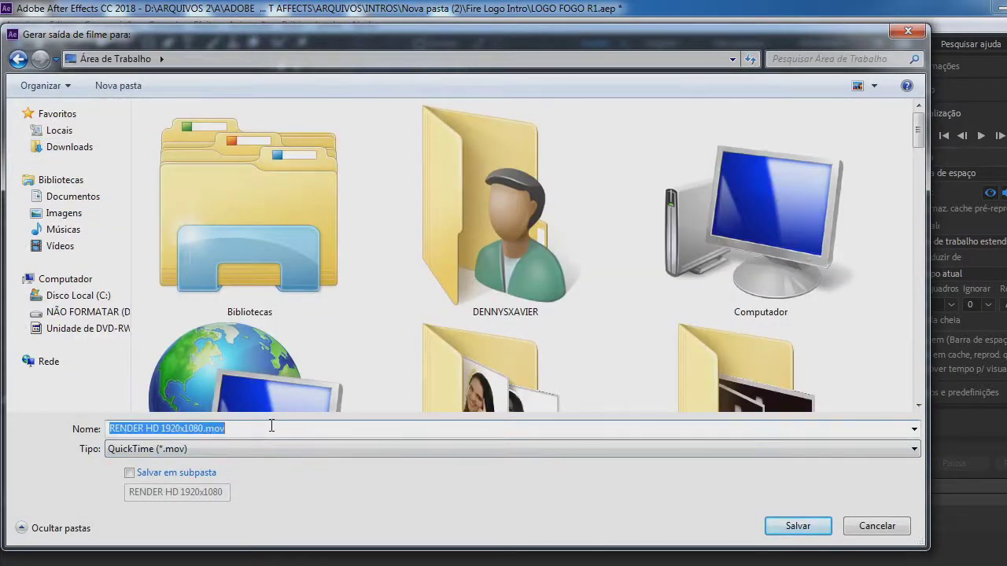
pyautogui.write('reder ')
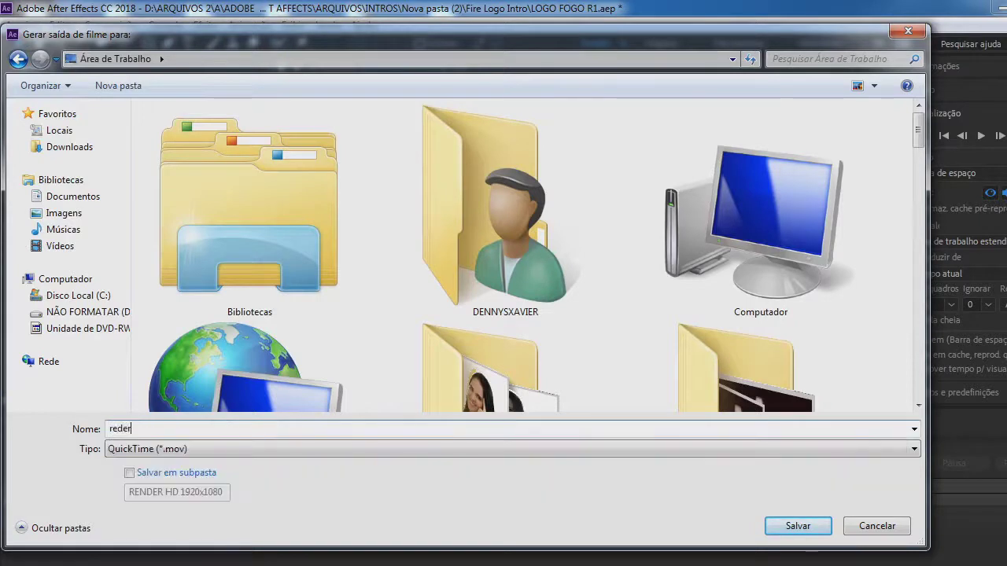
pyautogui.write('0')
pyautogui.write('7')
# Save the output as reder 07.mov and start rendering the queue.
pyautogui.click(799, 532)
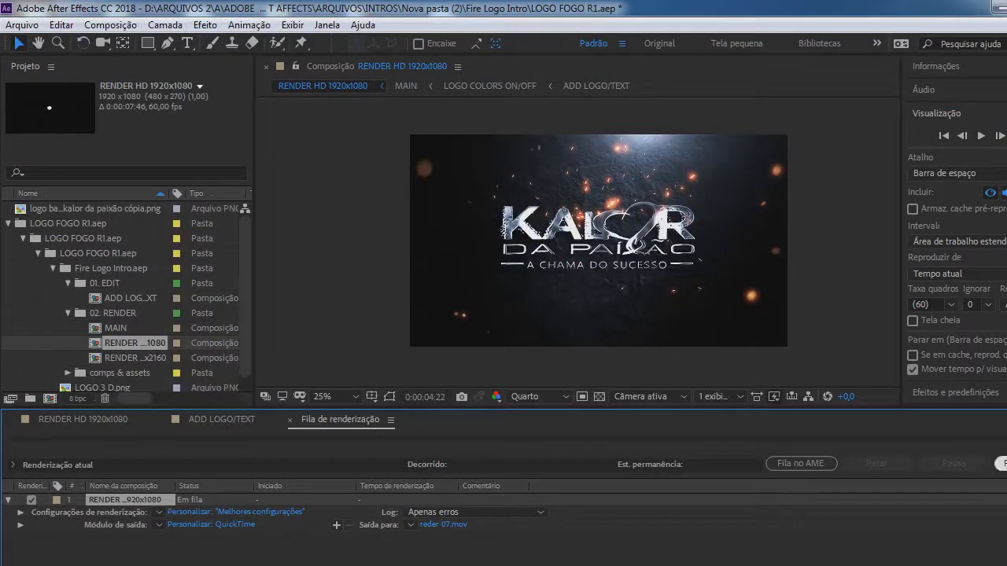
pyautogui.click(1001, 464)
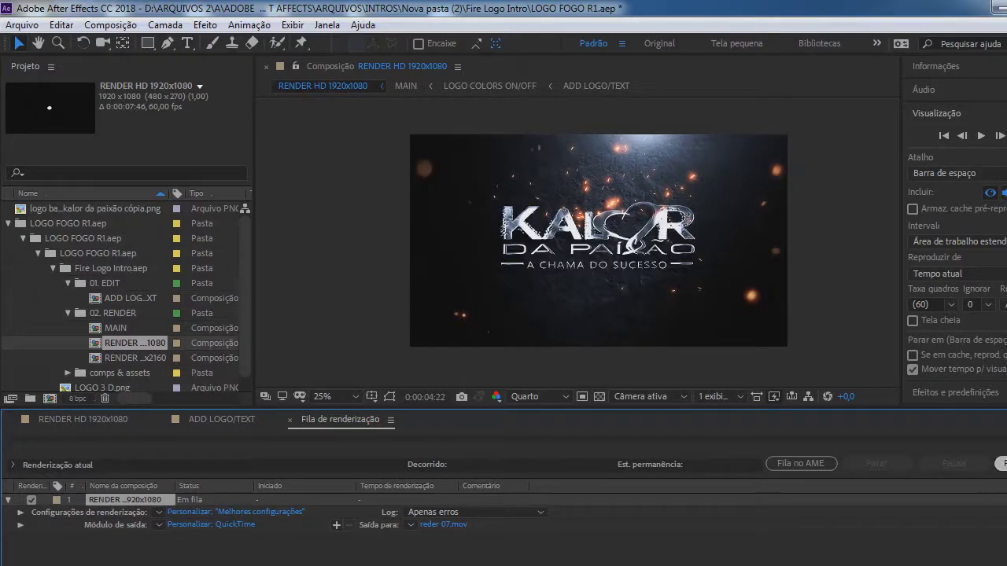